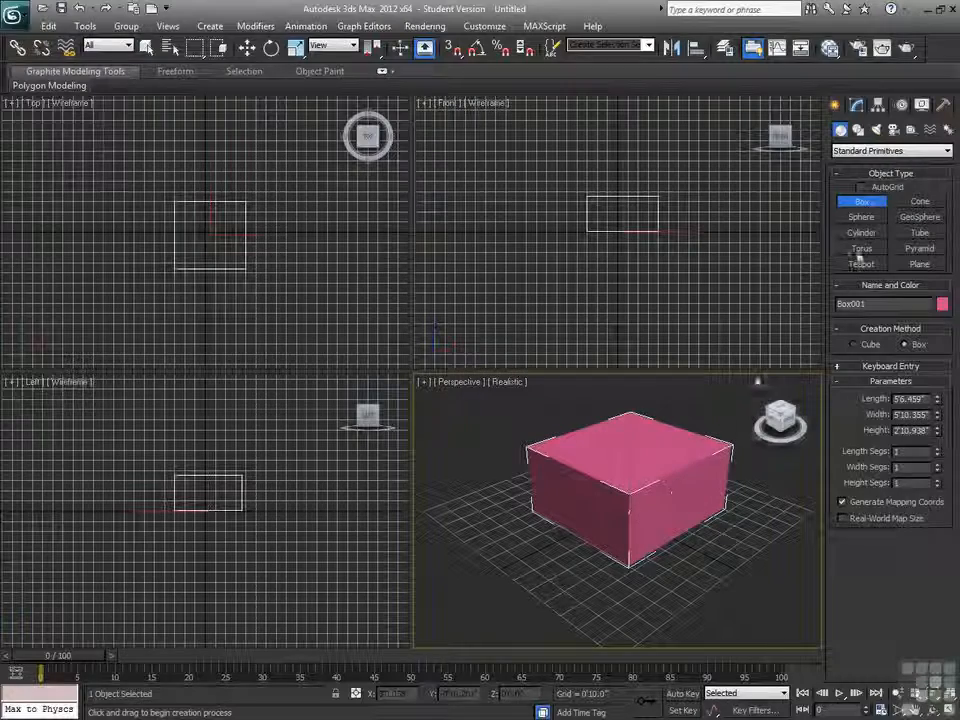
Create a sphere on the grid in front of the pink box and maximize the perspective viewport.
drag(515, 557, 557, 573)
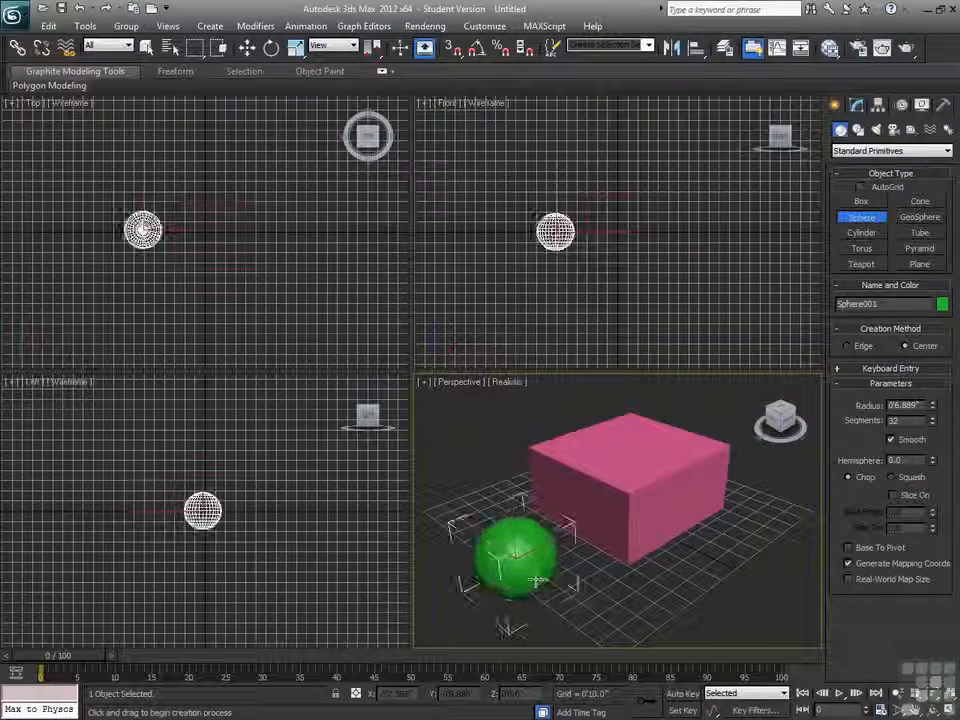
right_click(628, 553)
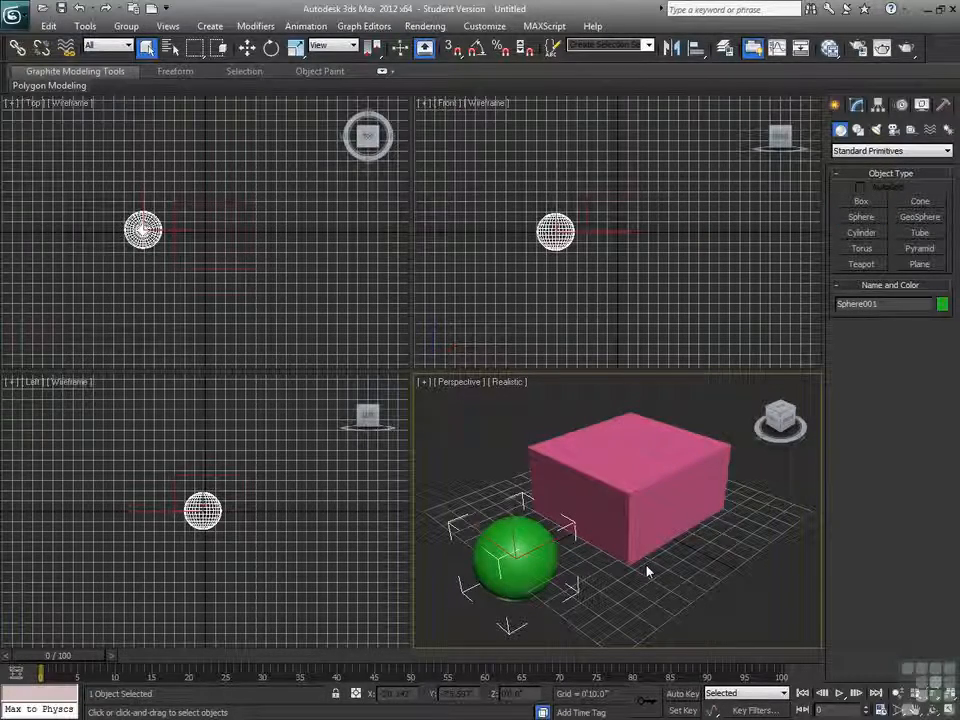
key(alt+w)
mouse_move(418, 497)
alt+middle_down()
mouse_move(422, 467)
mouse_move(407, 505)
alt+middle_up()
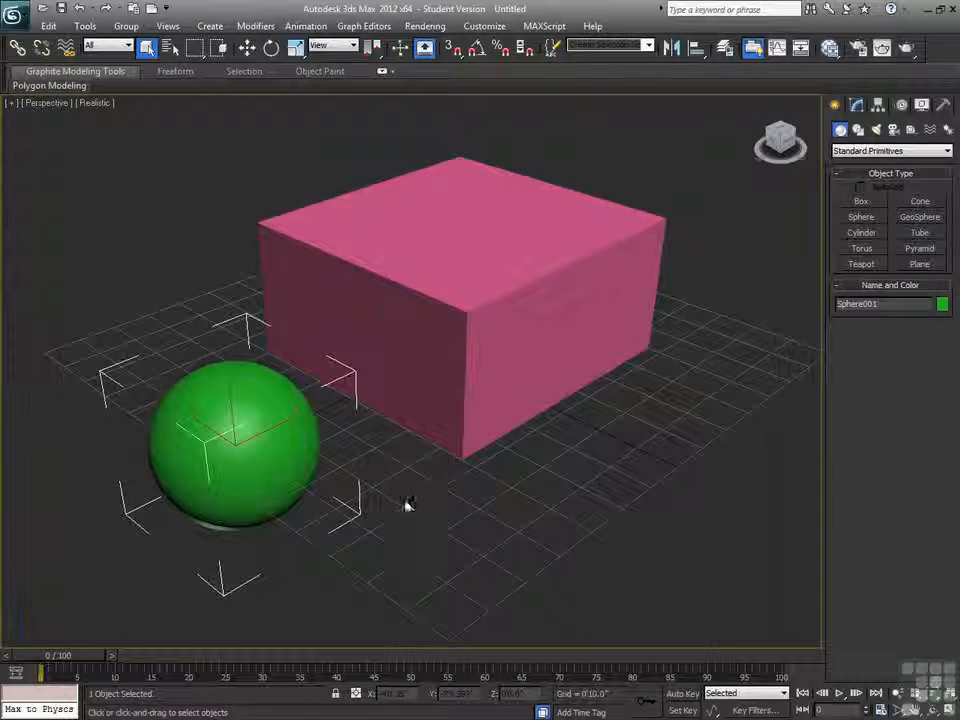
Try rotating the sphere with its rotate gizmo.
right_click(378, 450)
click(412, 478)
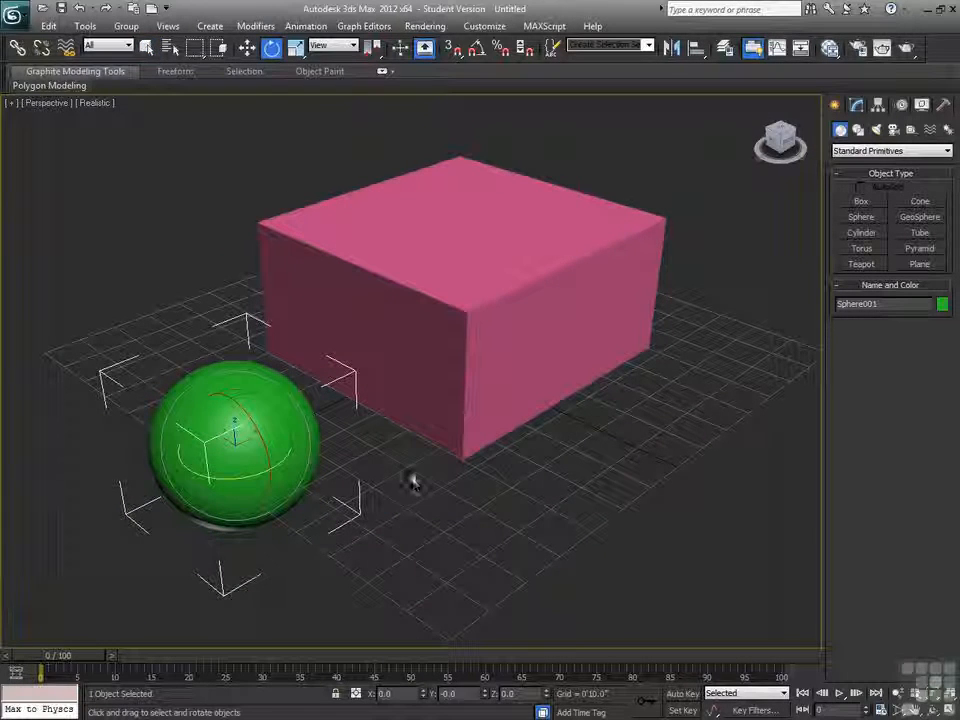
drag(263, 472, 361, 497)
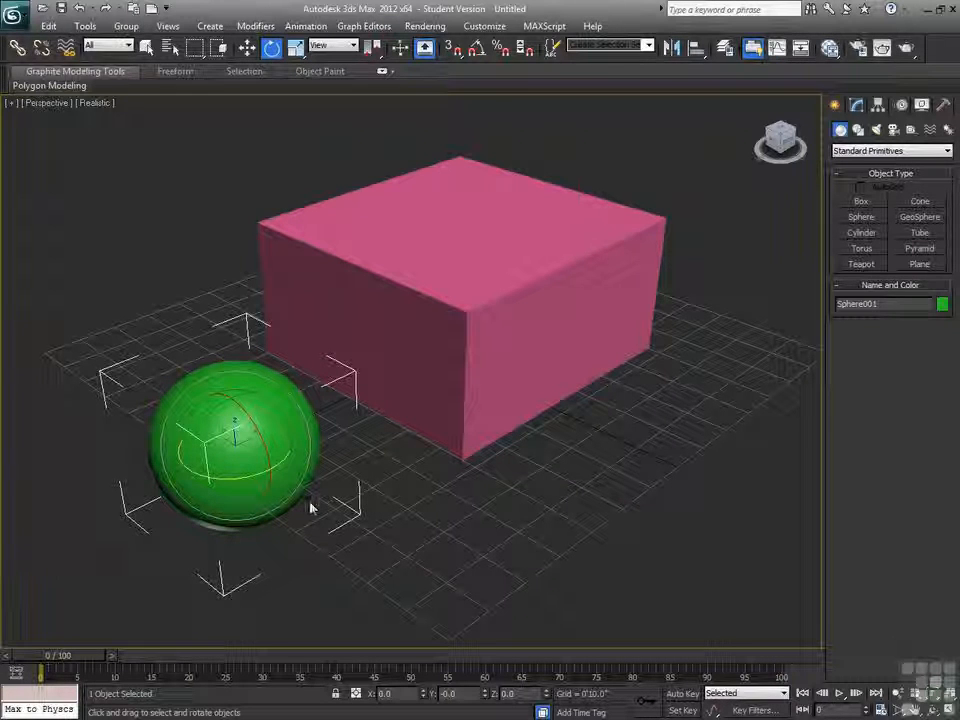
Enlarge, shrink and re-enlarge the sphere's transform gizmo, and test rotating the sphere with the enlarged gizmo.
key(=)
key(=)
key(=)
key(=)
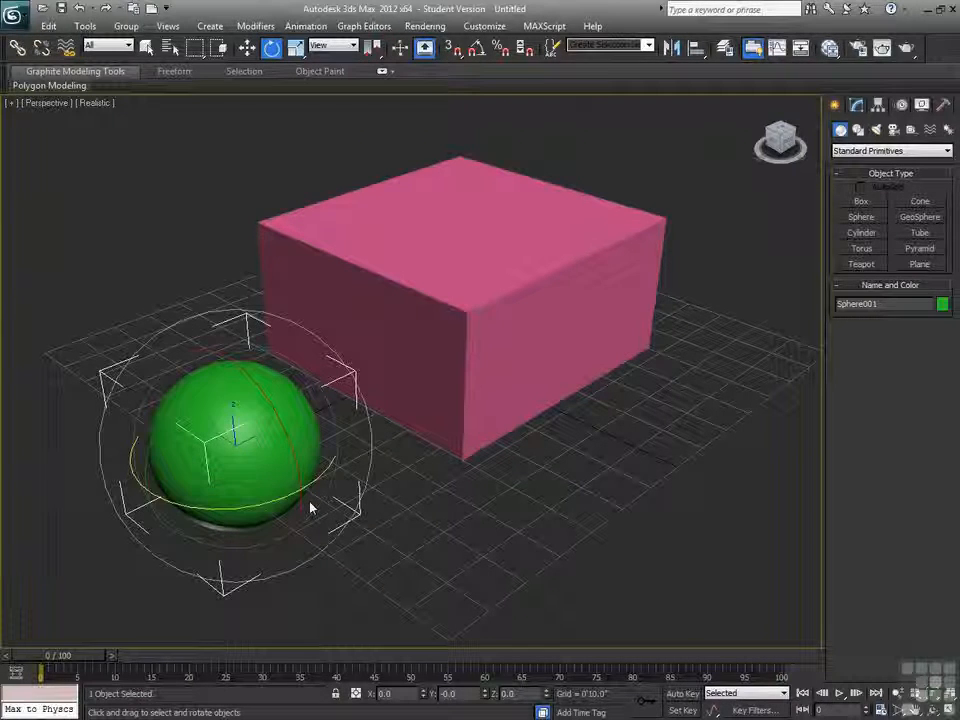
key(=)
key(minus)
key(minus)
key(minus)
key(minus)
key(minus)
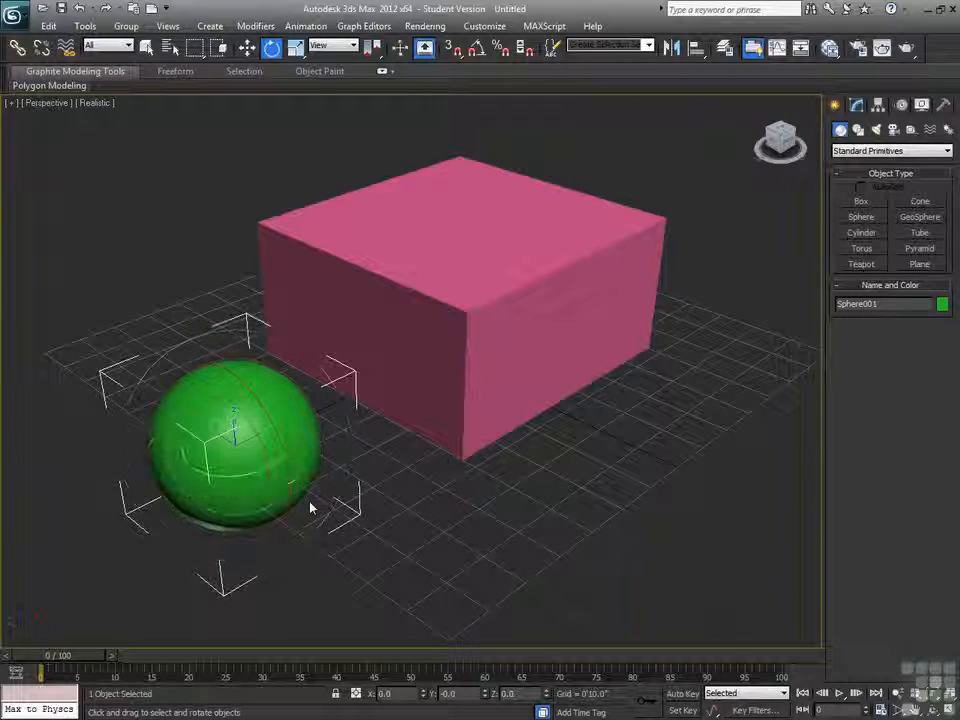
key(=)
key(=)
key(=)
key(=)
key(=)
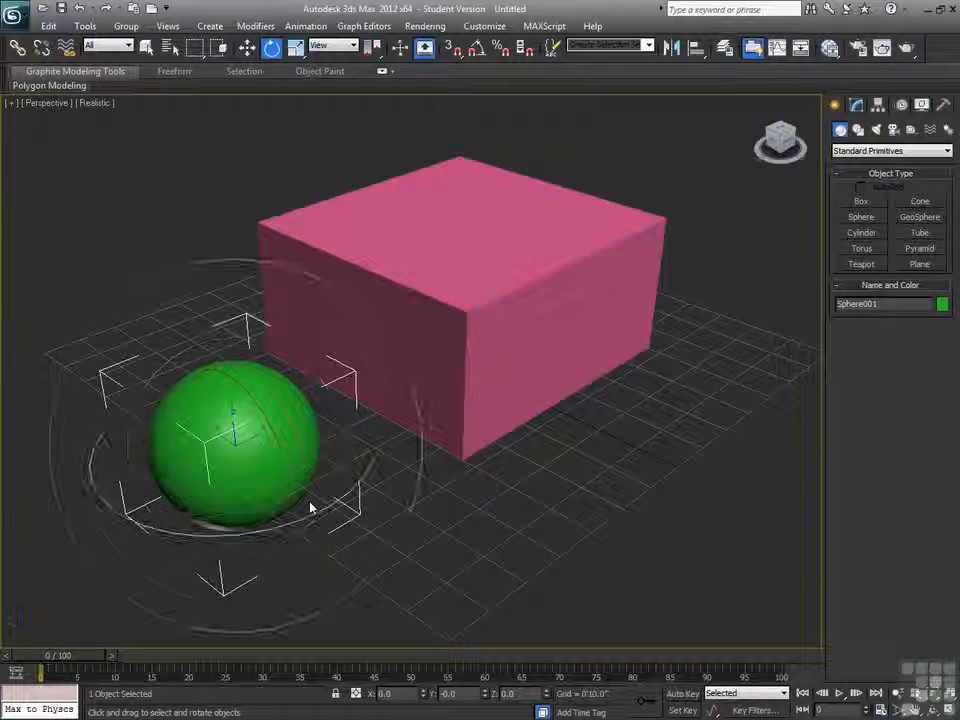
drag(296, 521, 180, 568)
drag(232, 545, 402, 508)
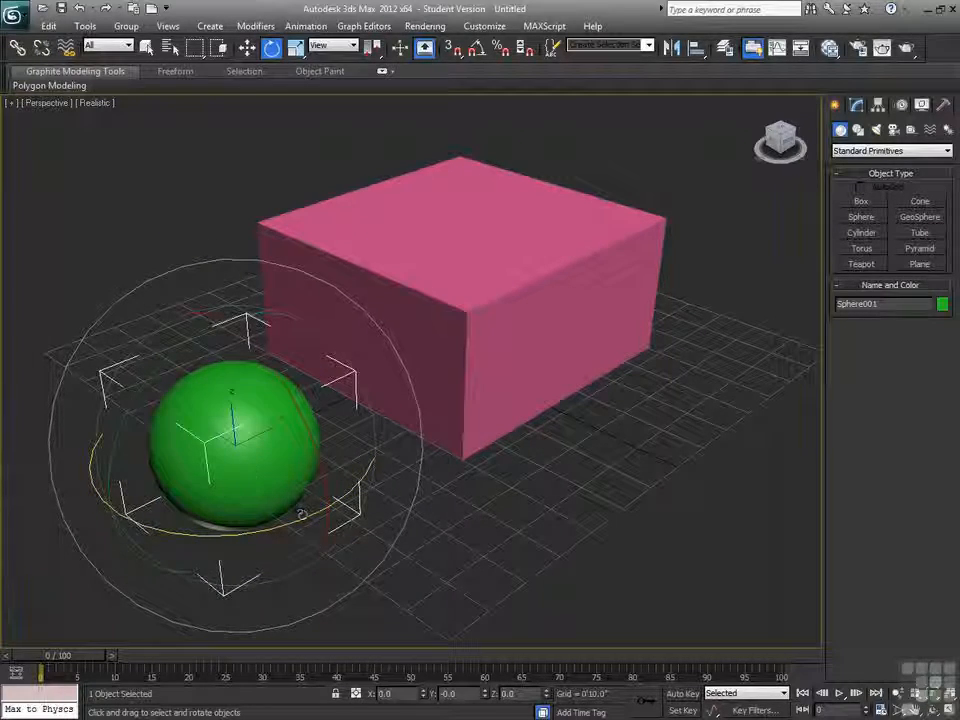
Try scaling the sphere along its Y axis with the scale gizmo.
right_click(245, 468)
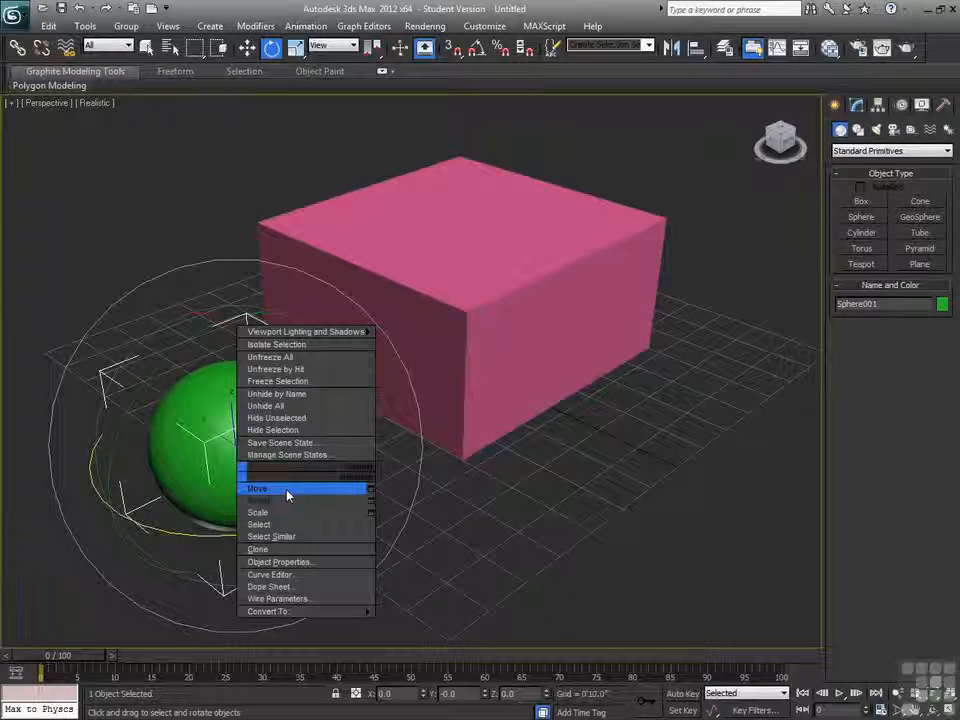
click(287, 488)
right_click(278, 492)
click(302, 537)
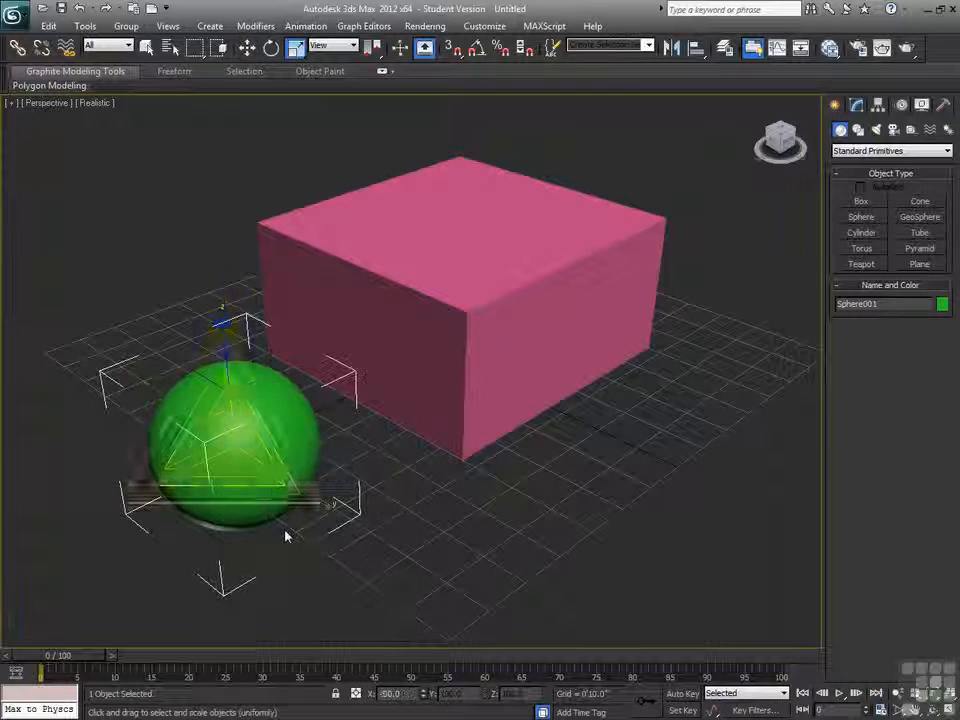
drag(299, 489, 321, 497)
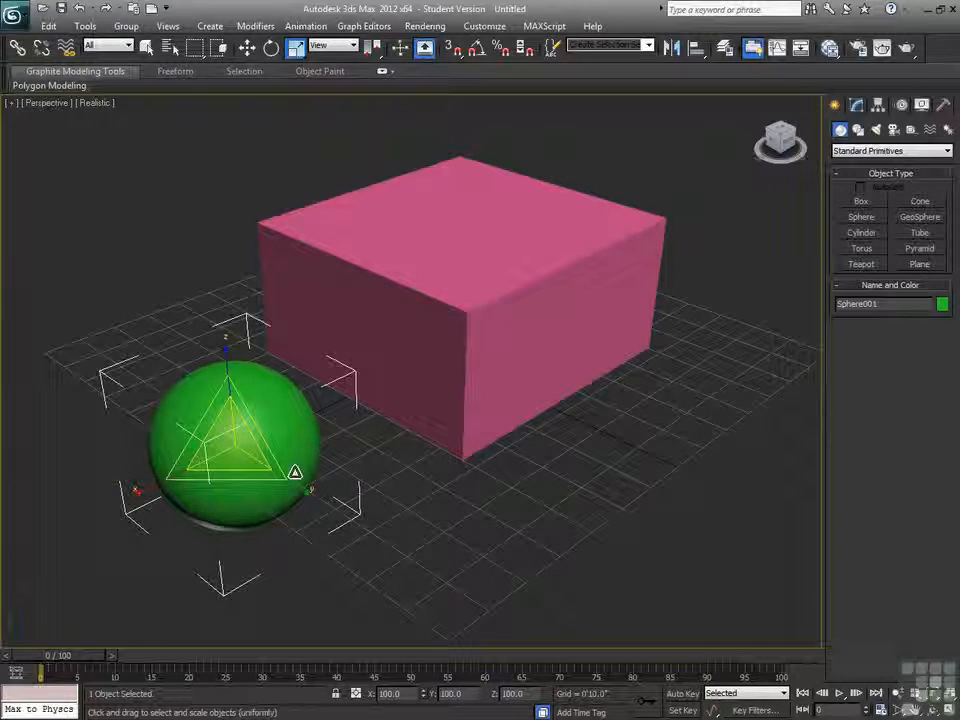
Try scaling the pink box in the YZ plane, cancel it, and try a uniform scale from the gizmo's centre.
drag(575, 405, 550, 390)
drag(388, 390, 512, 298)
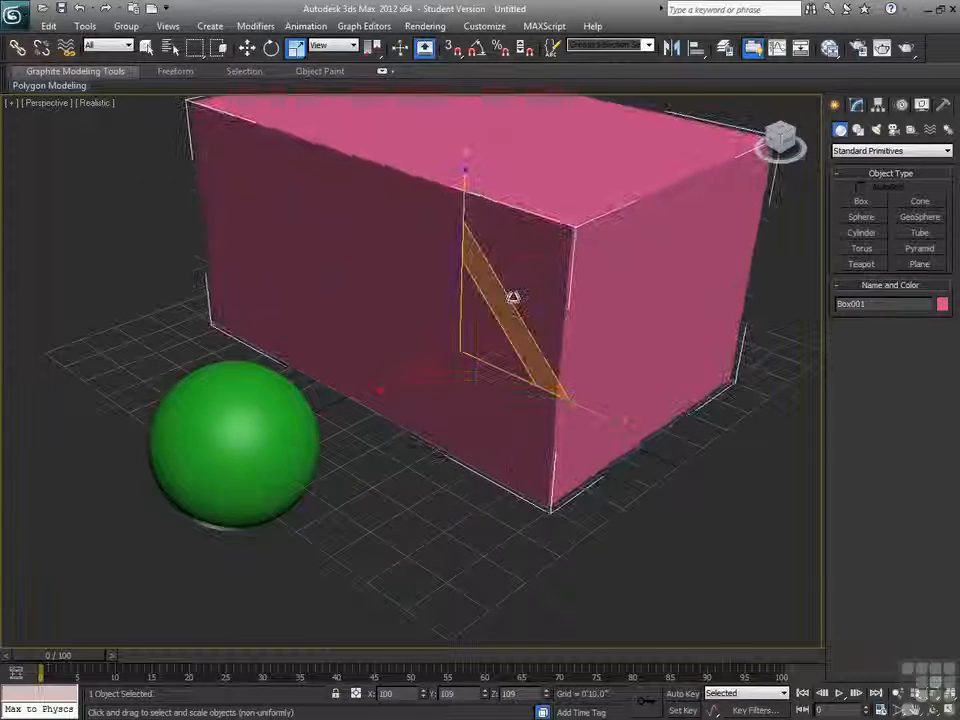
right_click(512, 298)
mouse_move(456, 353)
mouse_down()
mouse_move(480, 405)
mouse_move(465, 350)
mouse_up()
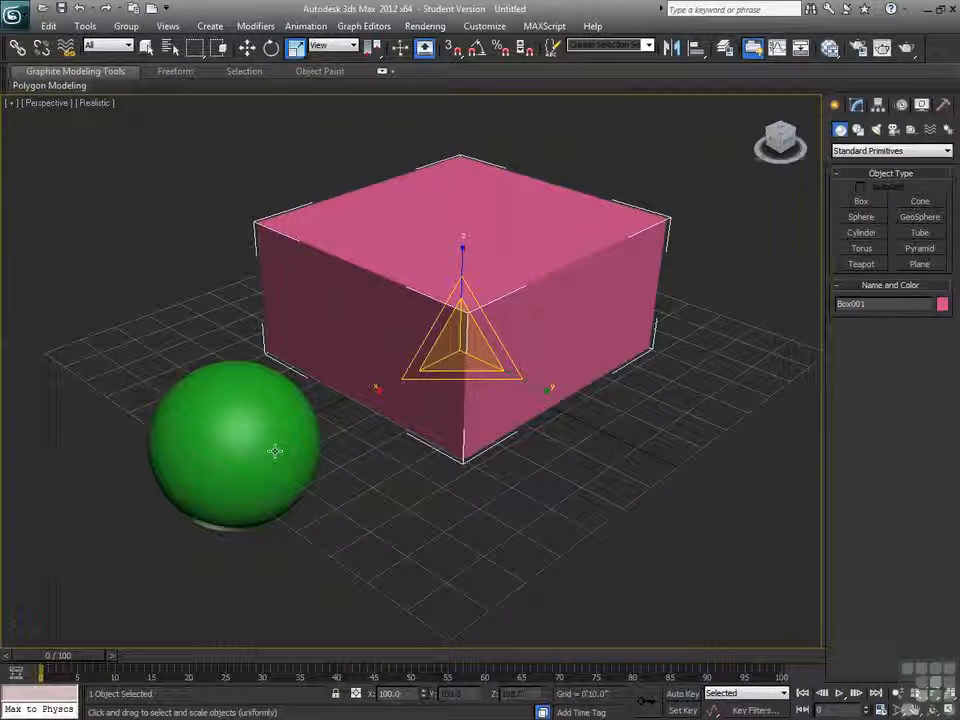
Try rotating the pink box about its Y axis and undo the rotation.
right_click(275, 451)
click(300, 475)
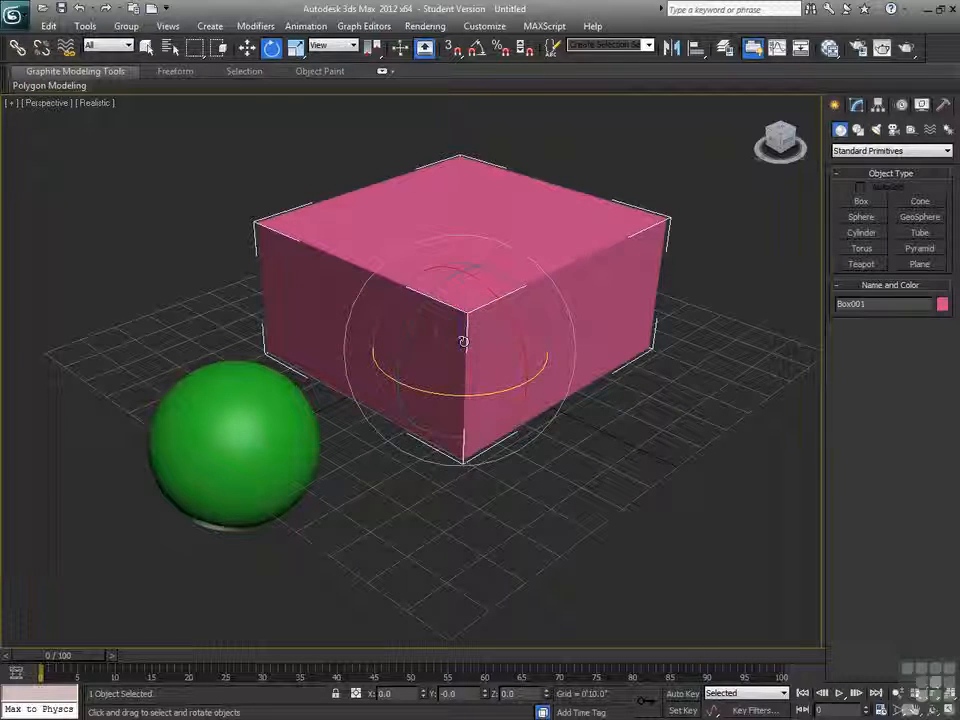
drag(403, 336, 418, 308)
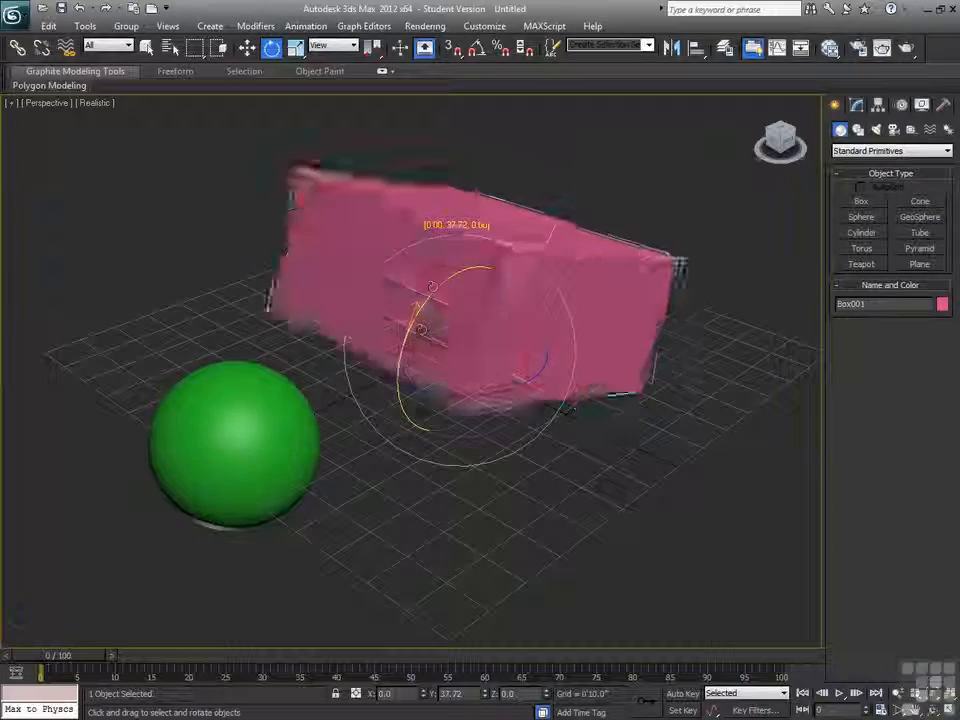
key(ctrl+z)
Try rotating the pink box in the view plane with the gizmo's outer ring and freely from inside the gizmo.
mouse_move(450, 215)
mouse_down()
mouse_move(440, 240)
mouse_move(455, 222)
mouse_up()
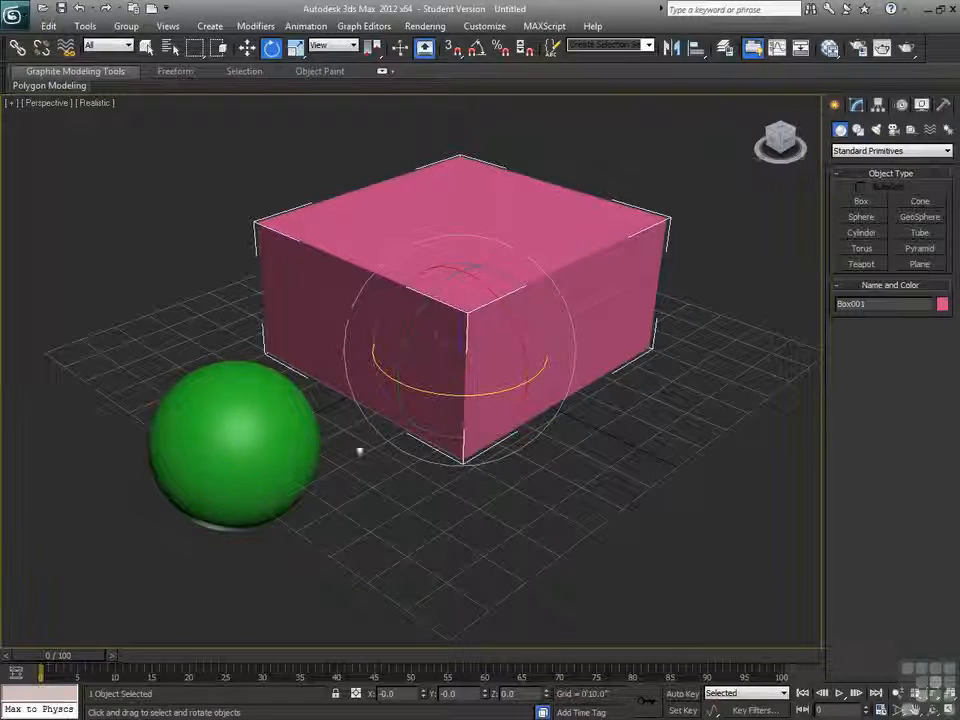
mouse_move(541, 269)
mouse_down()
mouse_move(574, 304)
mouse_move(502, 228)
mouse_move(578, 303)
mouse_move(560, 330)
mouse_move(579, 311)
mouse_move(527, 252)
mouse_up()
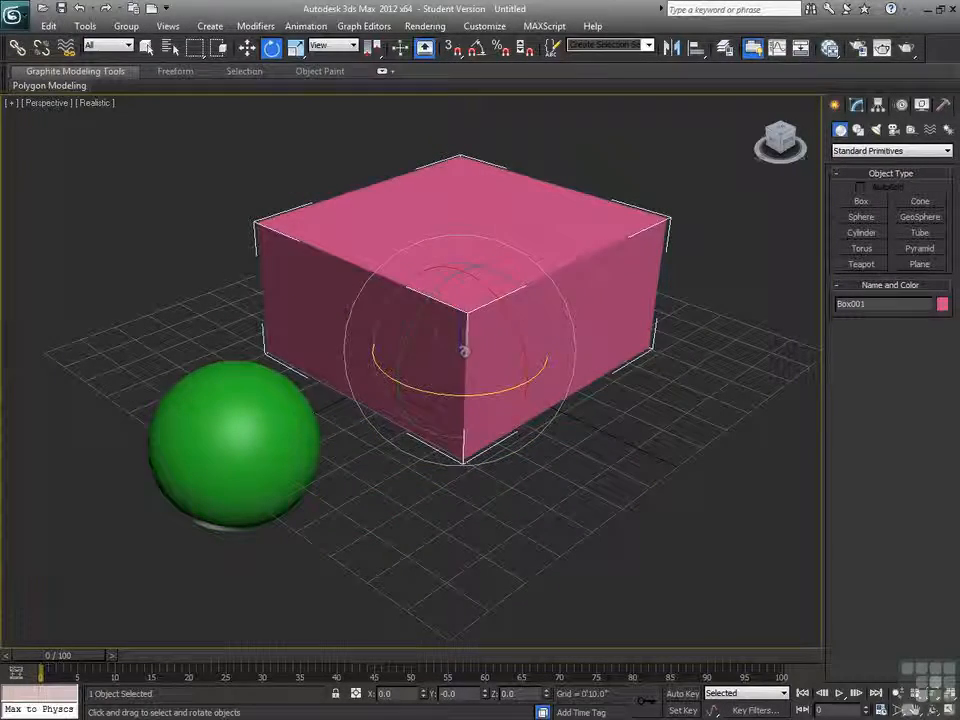
drag(514, 364, 526, 311)
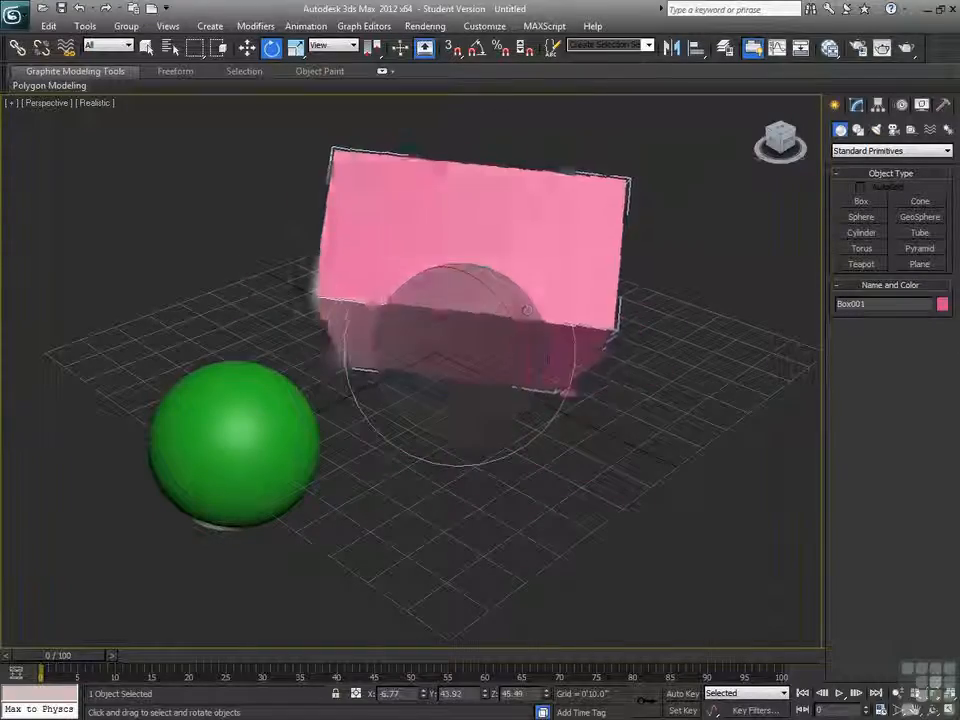
drag(548, 392, 573, 348)
mouse_move(453, 366)
mouse_down()
mouse_move(444, 343)
mouse_move(472, 332)
mouse_move(484, 348)
mouse_move(503, 338)
mouse_move(519, 345)
mouse_move(454, 358)
mouse_move(464, 398)
mouse_move(478, 362)
mouse_move(443, 333)
mouse_move(418, 349)
mouse_move(440, 358)
mouse_up()
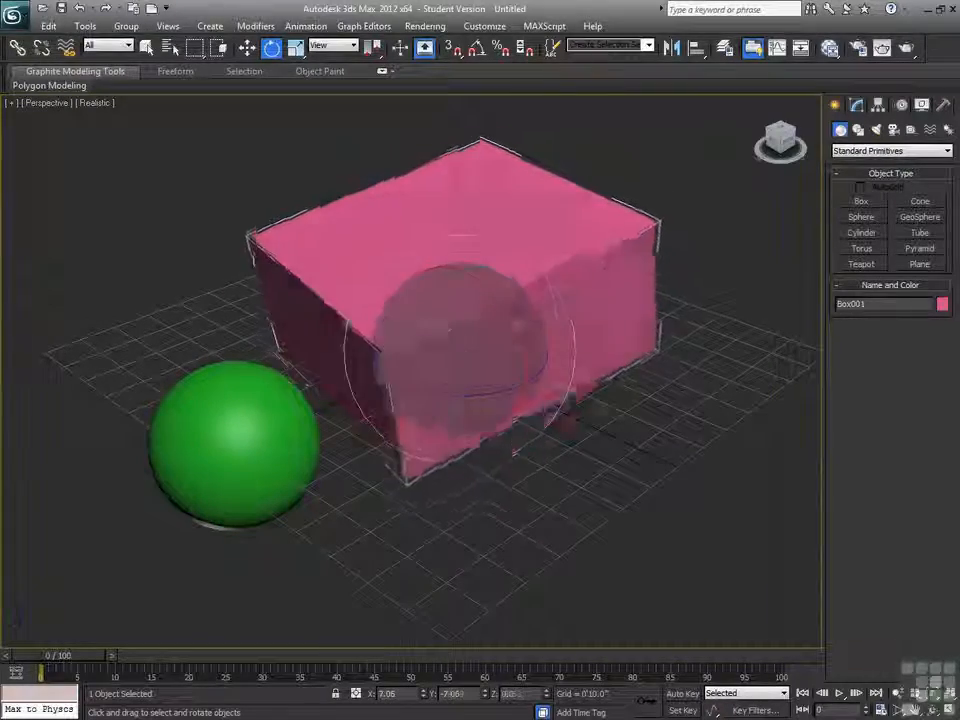
drag(510, 332, 487, 383)
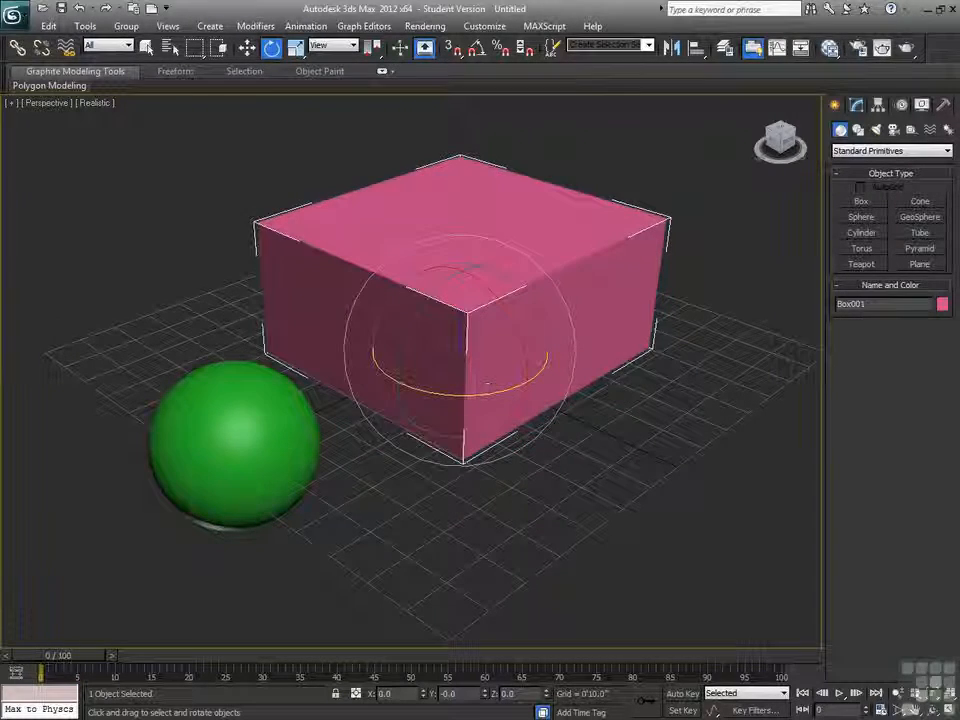
Move the sphere beside the pink box to about X -3 ft 2 in, Y -3 ft 2 in, Z -7 in.
click(265, 438)
right_click(242, 445)
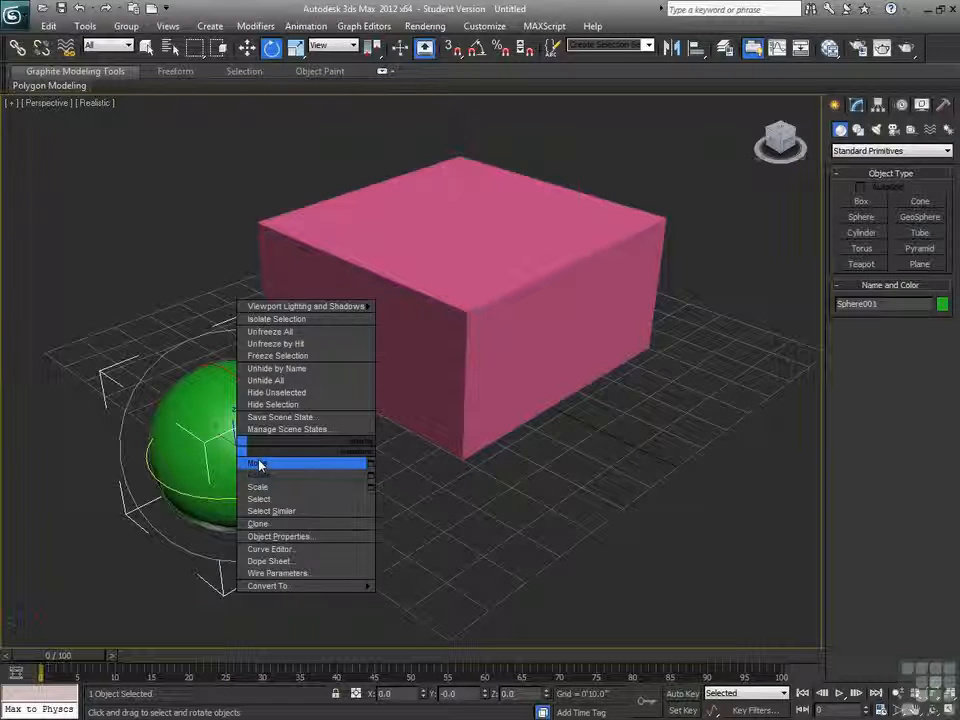
click(259, 465)
mouse_move(283, 421)
mouse_down()
mouse_move(398, 372)
mouse_move(323, 437)
mouse_move(268, 457)
mouse_move(287, 450)
mouse_move(284, 425)
mouse_up()
drag(232, 394, 242, 443)
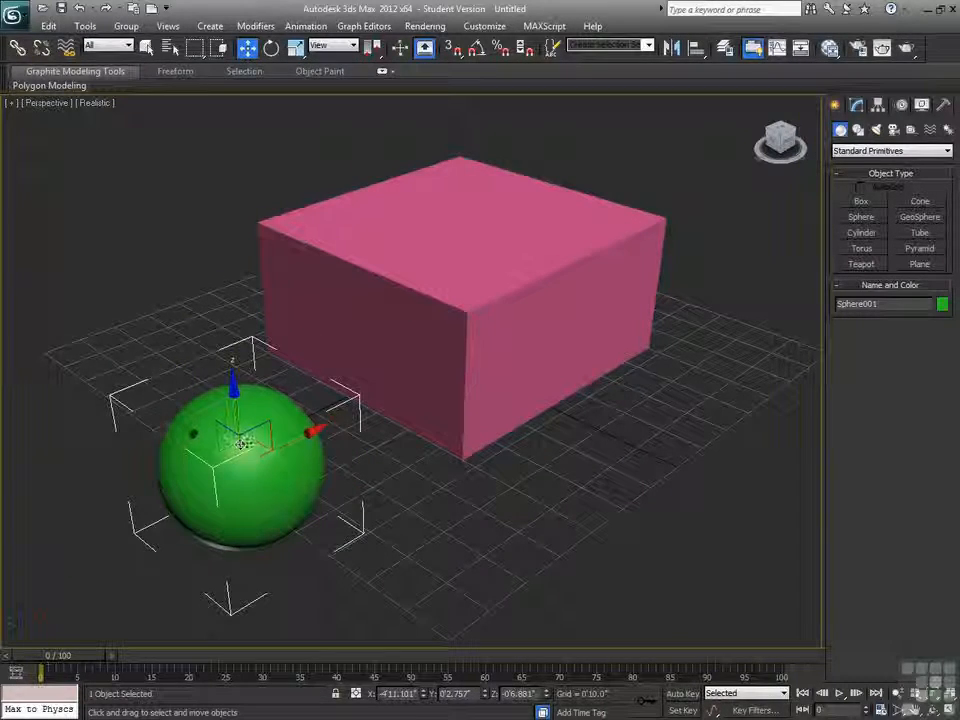
alt+middle_drag(374, 513, 568, 519)
drag(217, 482, 217, 345)
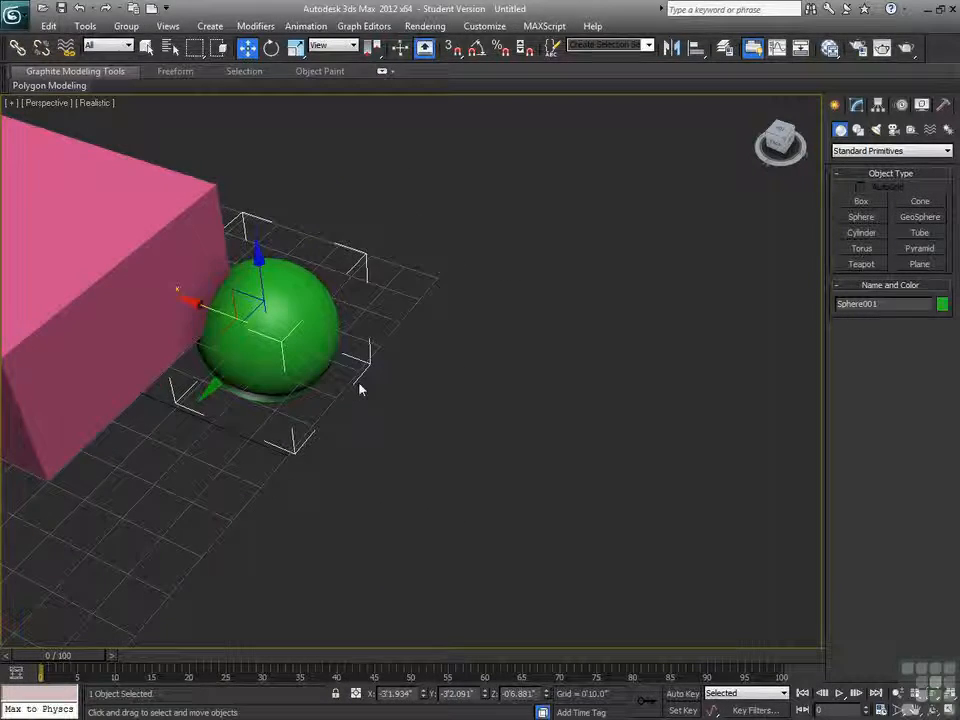
Switch from moving to the plain Select tool and select the pink box.
alt+middle_drag(361, 389, 189, 396)
middle_drag(341, 362, 393, 431)
right_click(393, 430)
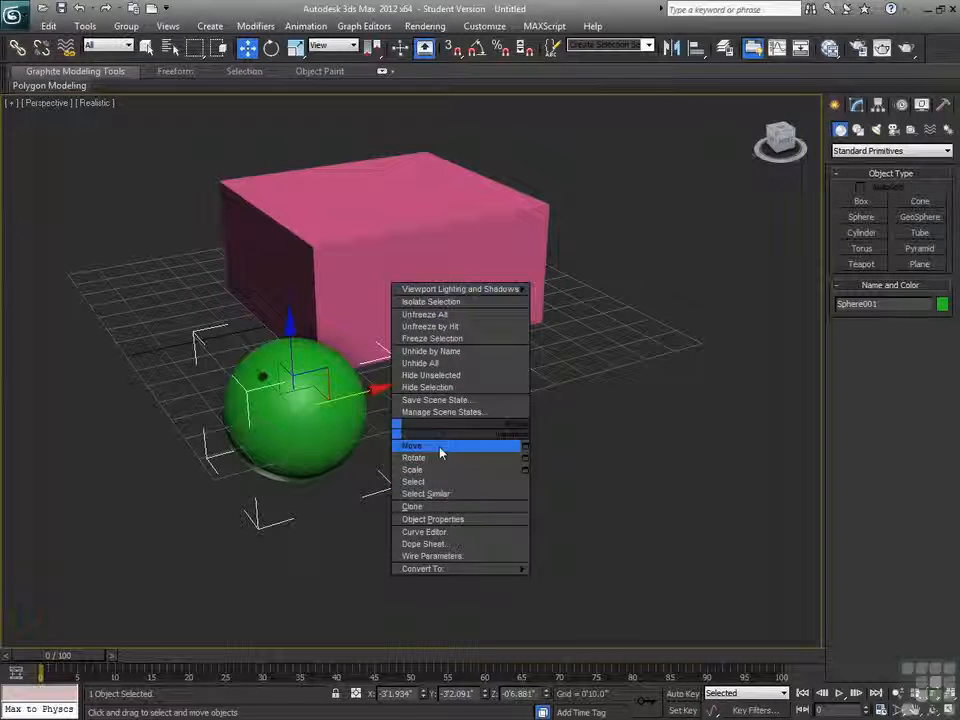
click(439, 483)
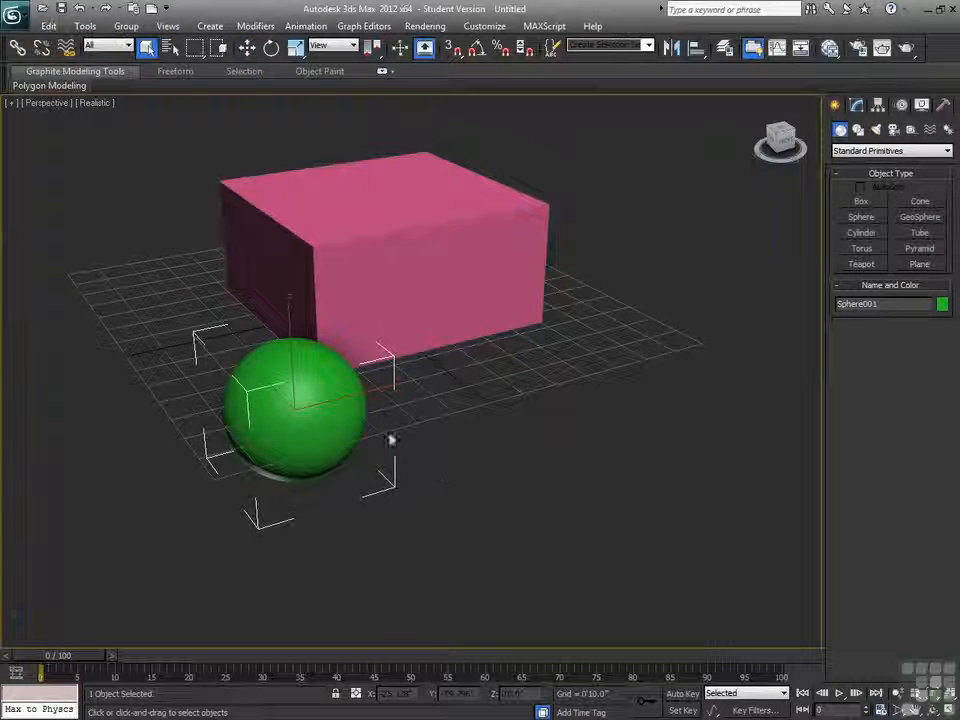
click(382, 301)
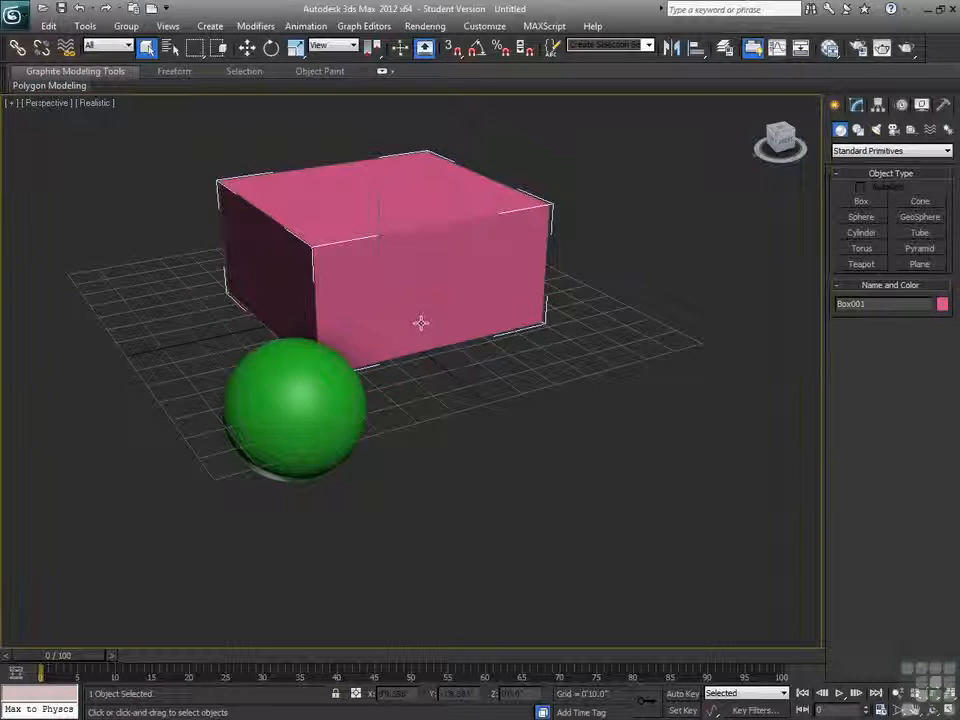
middle_drag(420, 324, 438, 372)
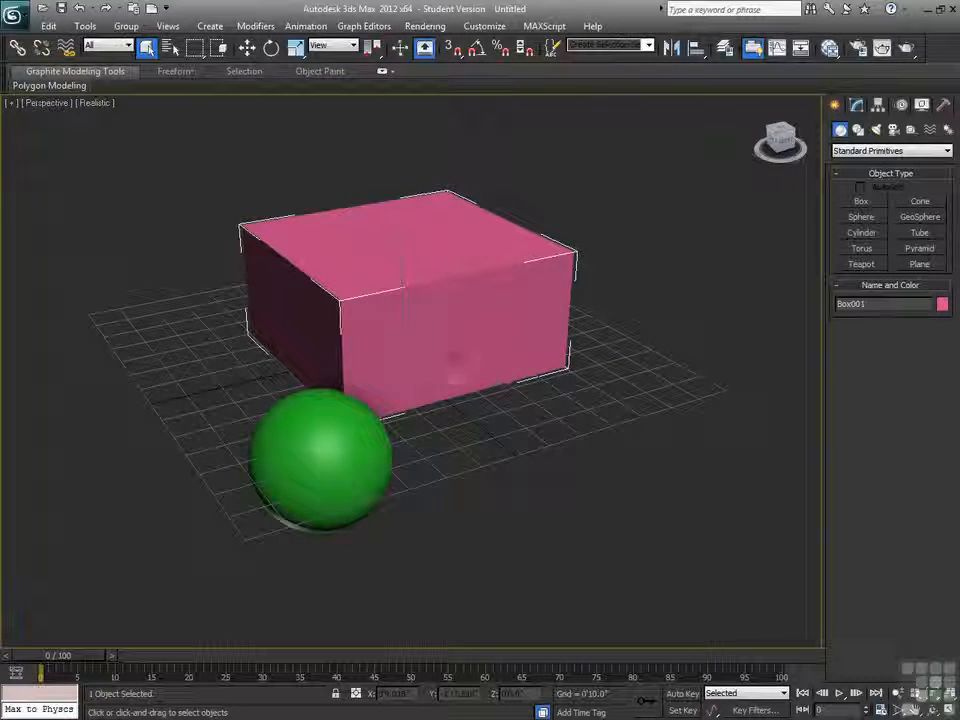
Try rotating the pink box about its vertical Z axis and cancel the rotation.
right_click(462, 346)
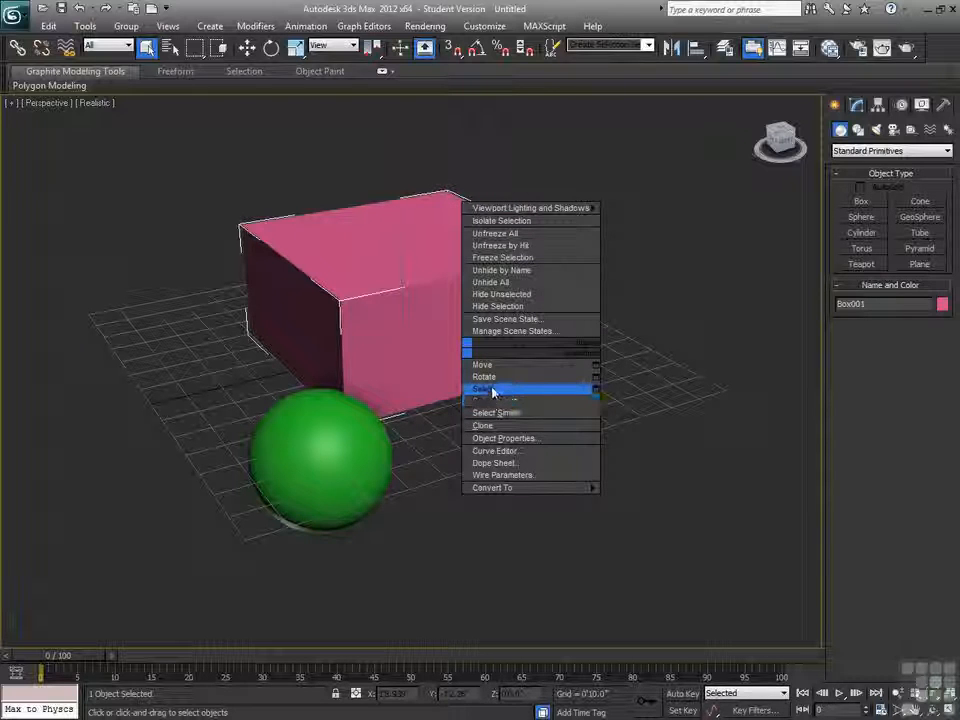
click(490, 379)
drag(392, 387, 328, 384)
right_click(328, 384)
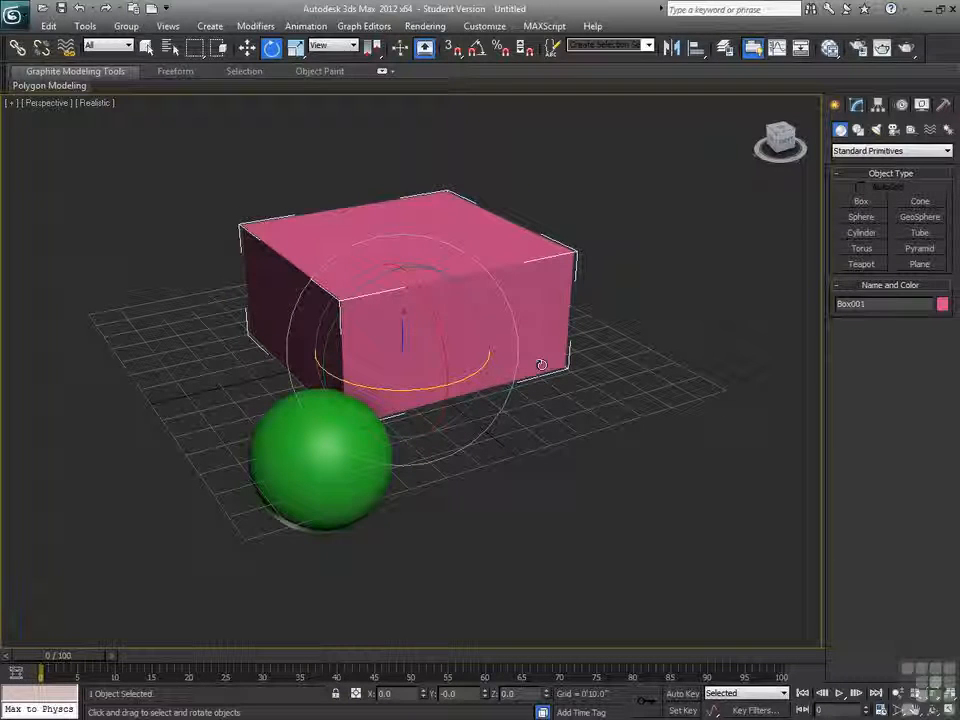
Turn on Auto Key, go to frame 30, and move the pink box to about X 5 in, Y -10 ft, Z 0.
alt+middle_drag(542, 370, 467, 407)
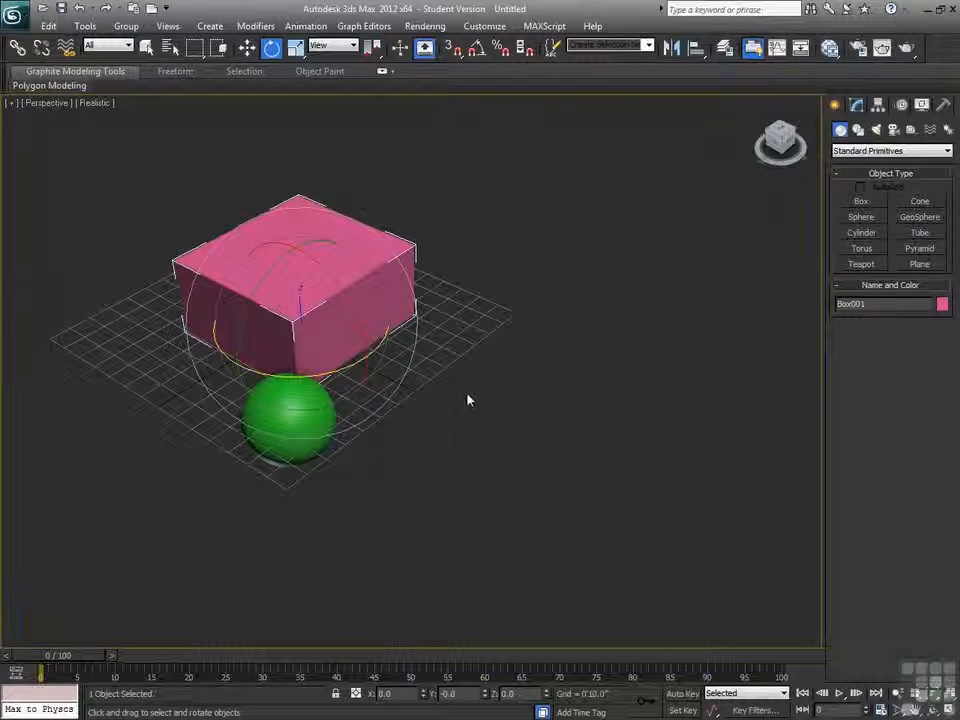
click(688, 694)
drag(75, 655, 272, 645)
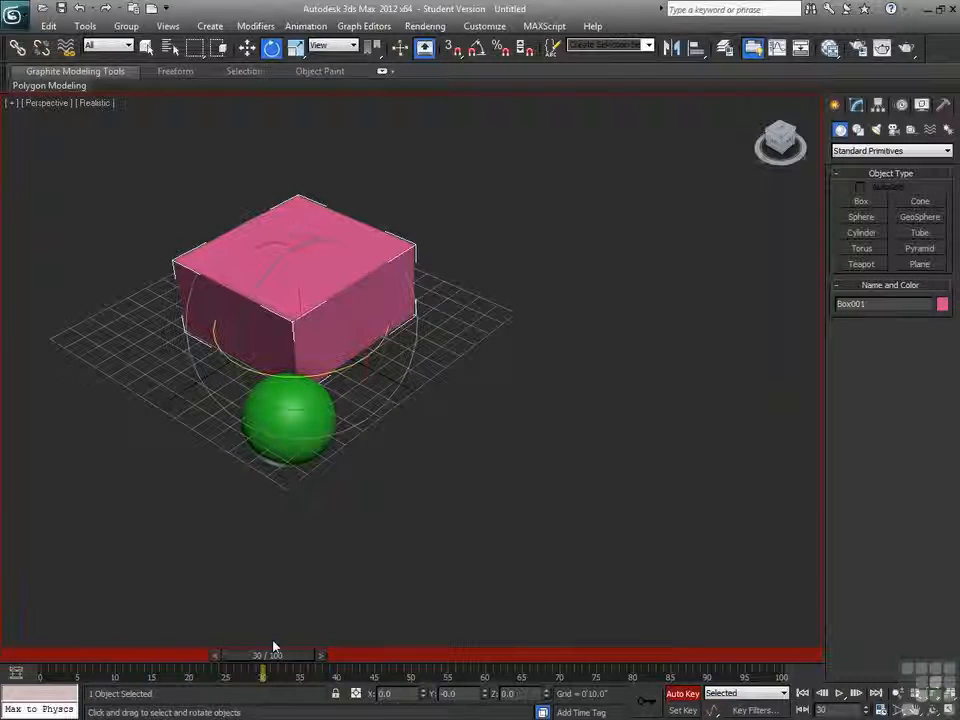
right_click(402, 440)
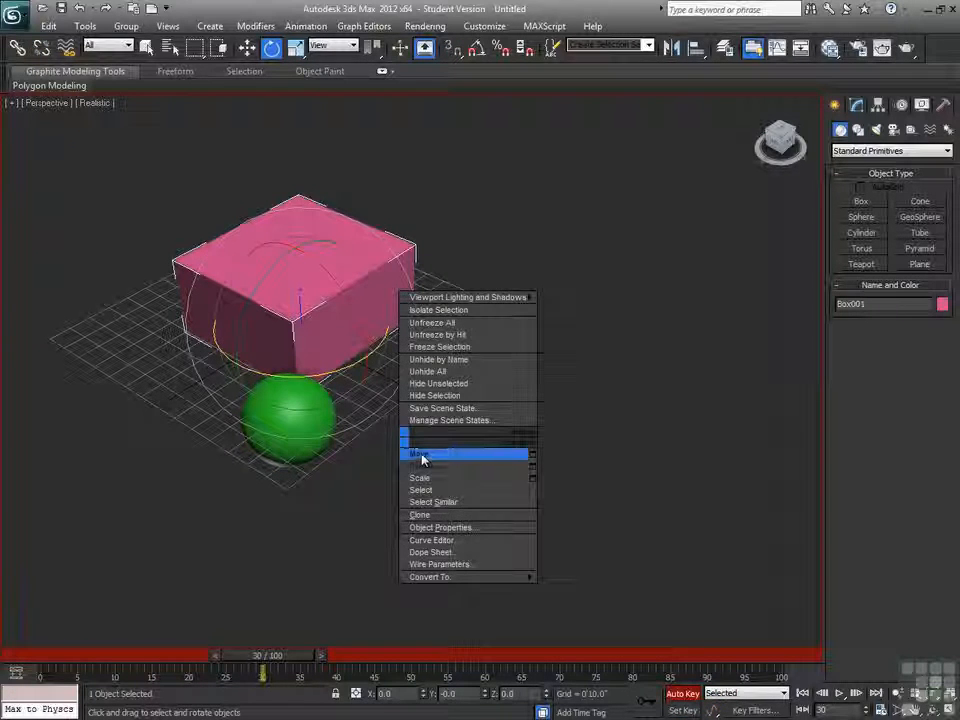
click(422, 456)
drag(243, 307, 459, 424)
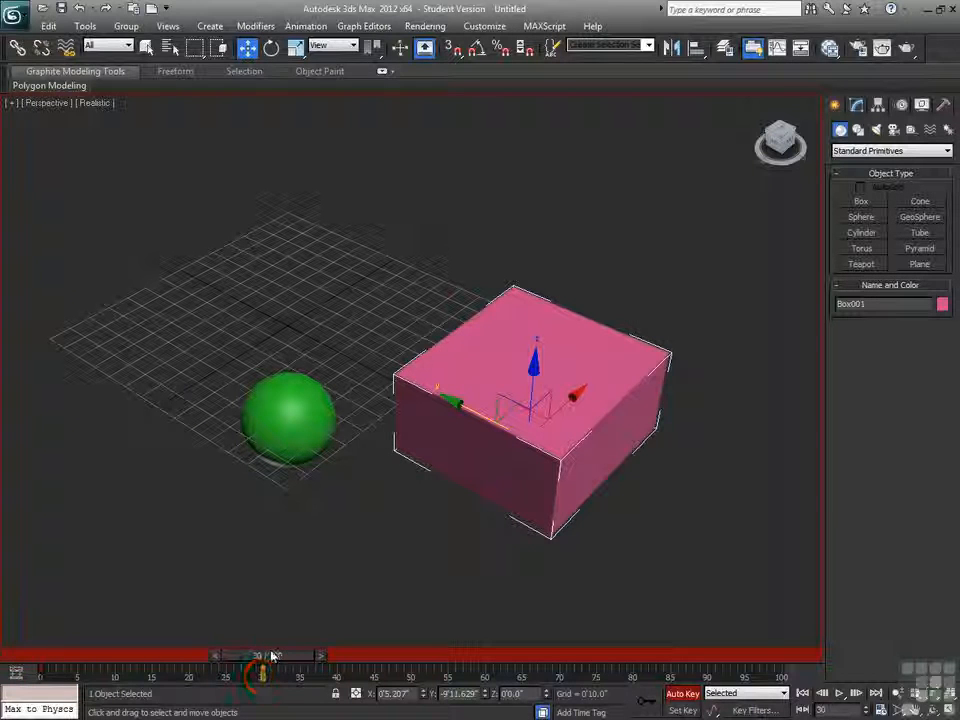
mouse_move(280, 661)
mouse_down()
mouse_move(80, 661)
mouse_move(289, 651)
mouse_move(64, 656)
mouse_move(283, 652)
mouse_up()
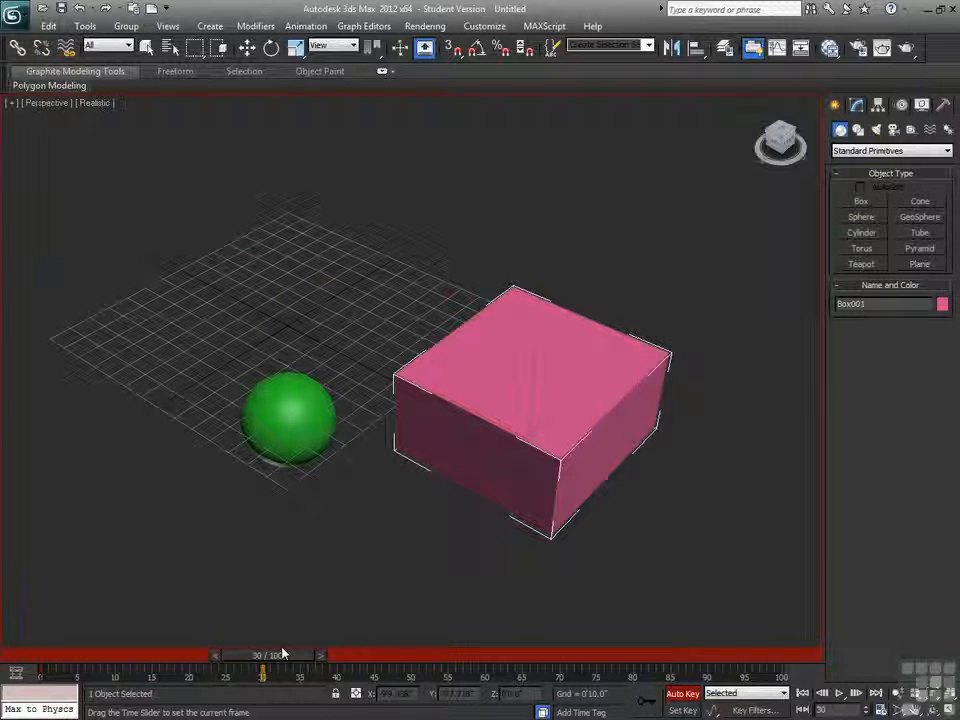
With Auto Key off, move the pink box along Y to about -6 ft 11 in, and turn Auto Key back on.
key(w)
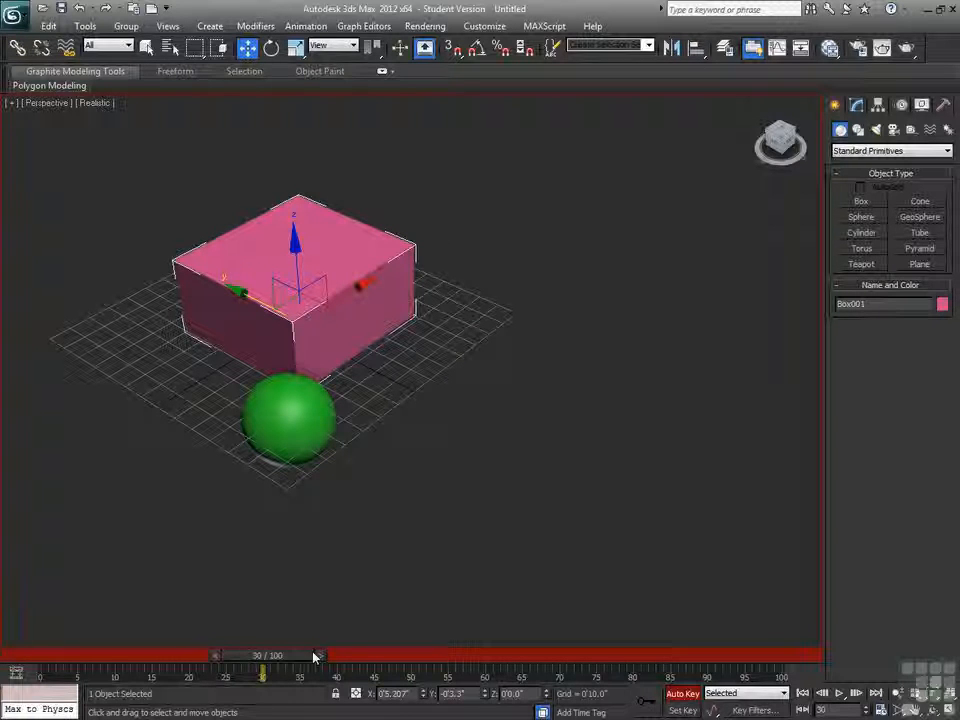
click(683, 693)
drag(245, 292, 398, 365)
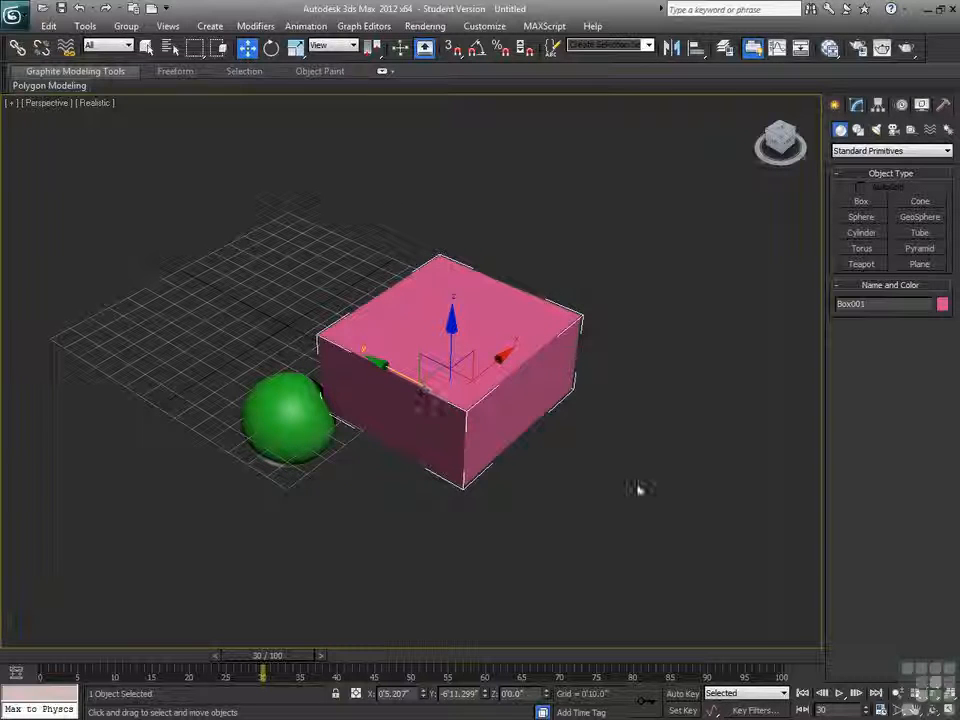
click(683, 693)
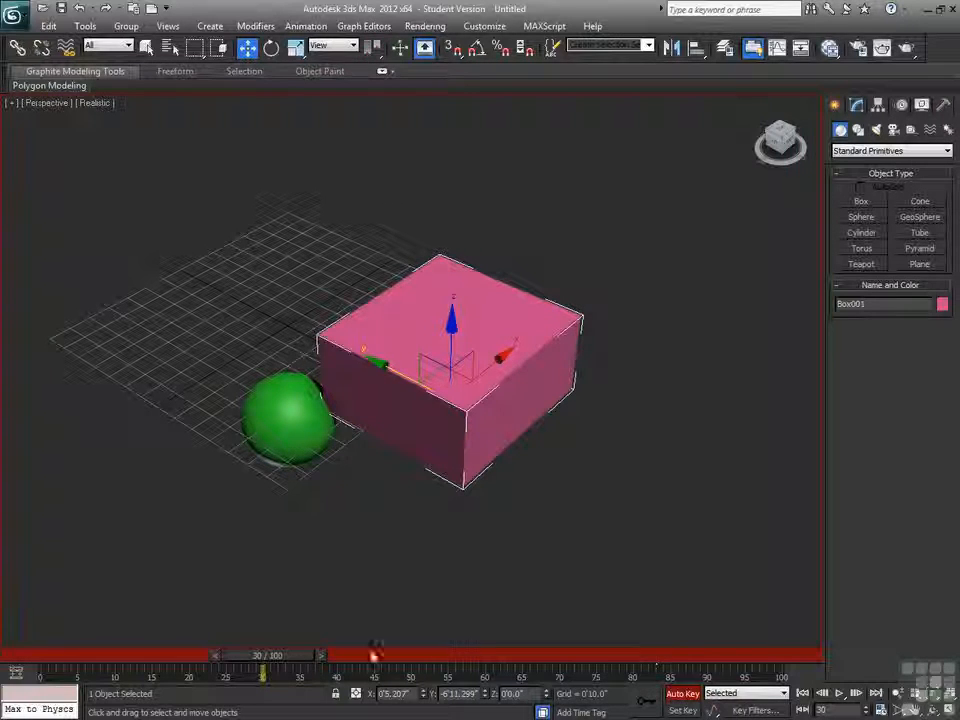
Try moving the pink box to about Y -13 ft 3 in at frame 60, and undo the move.
drag(288, 659, 497, 648)
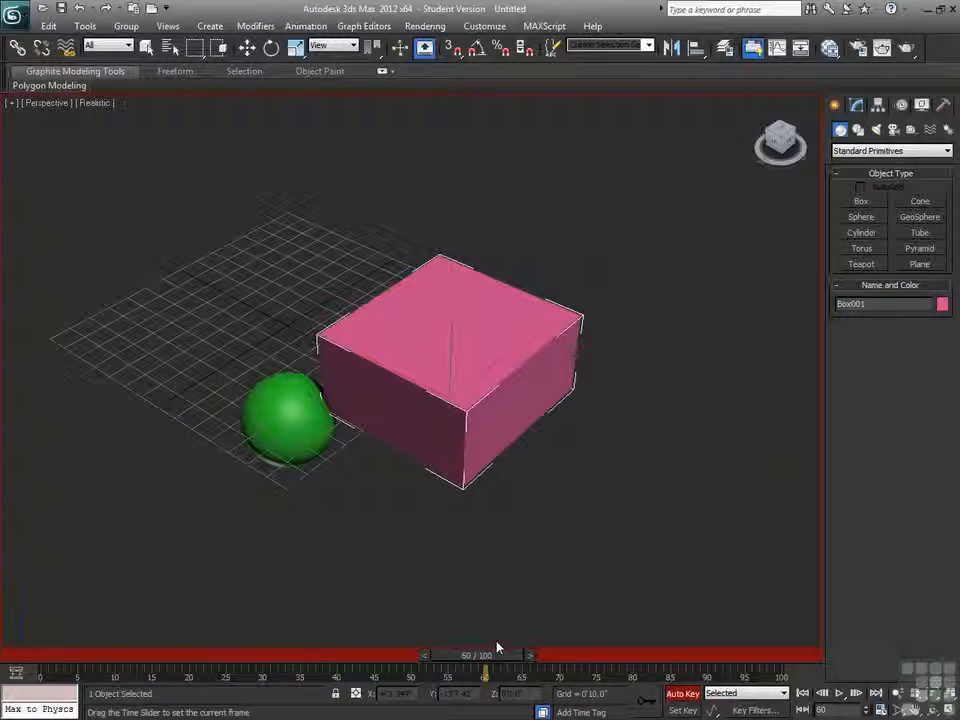
drag(400, 430, 586, 440)
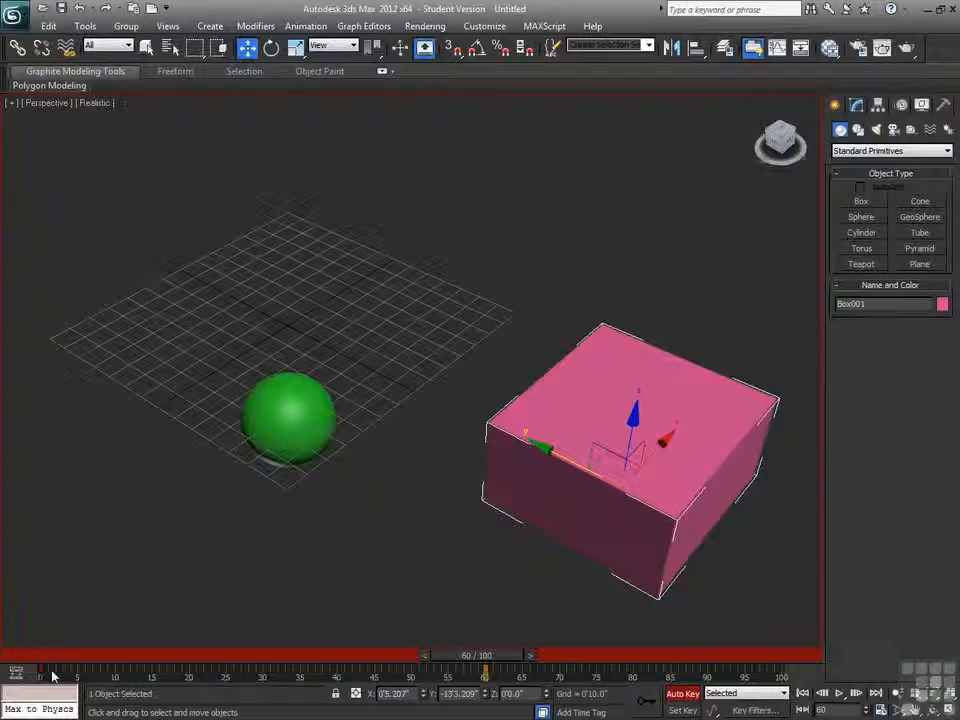
key(ctrl+z)
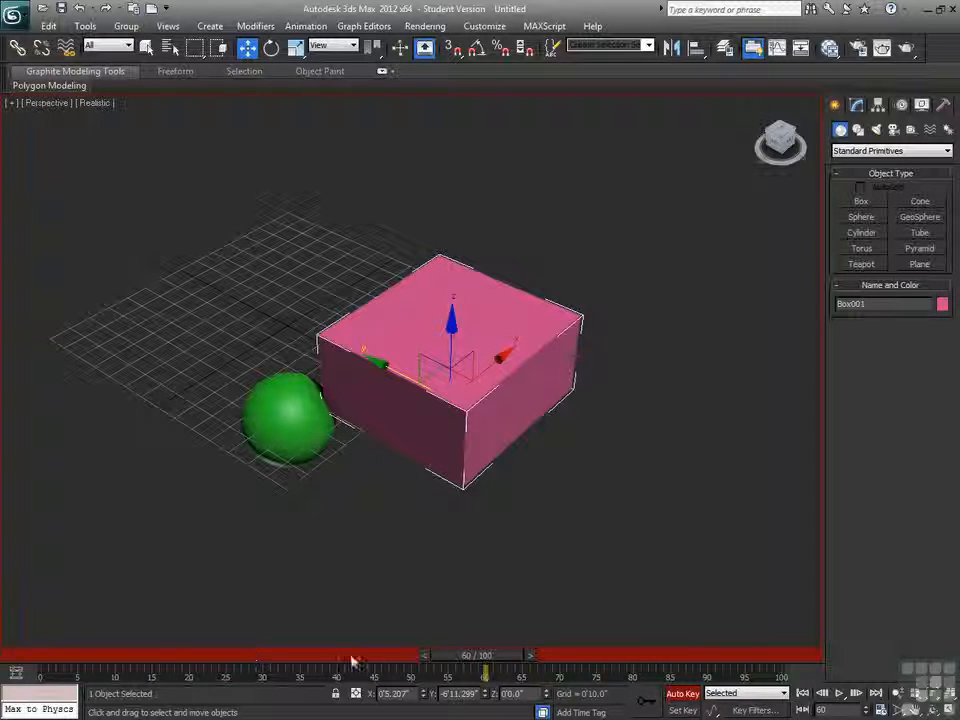
Create a position, rotation and scale key for the pink box at frame 30.
drag(482, 660, 272, 661)
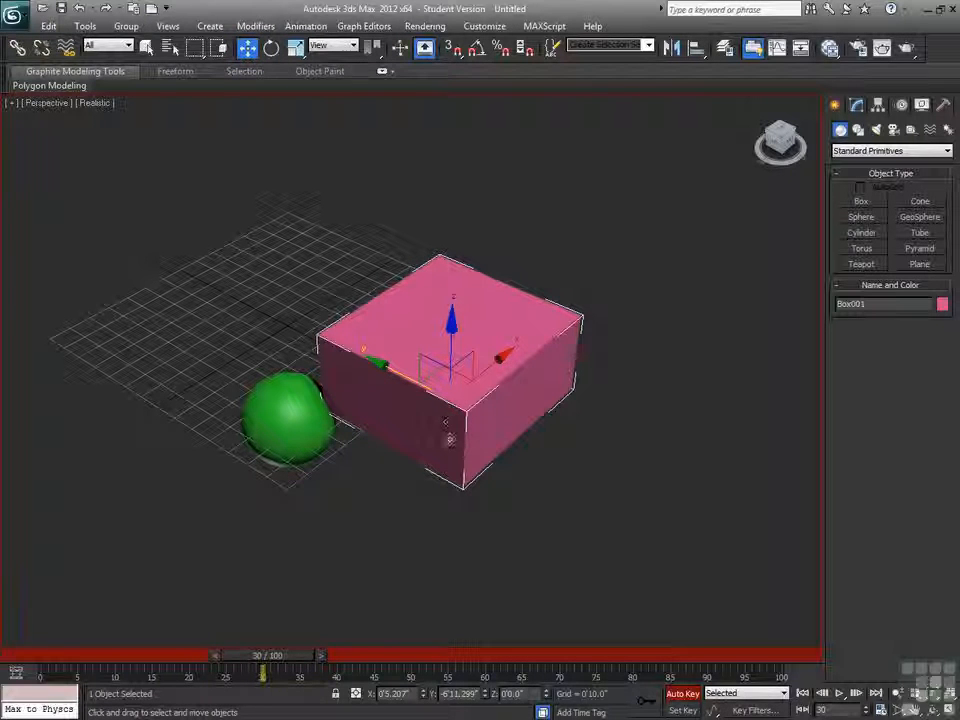
right_click(266, 658)
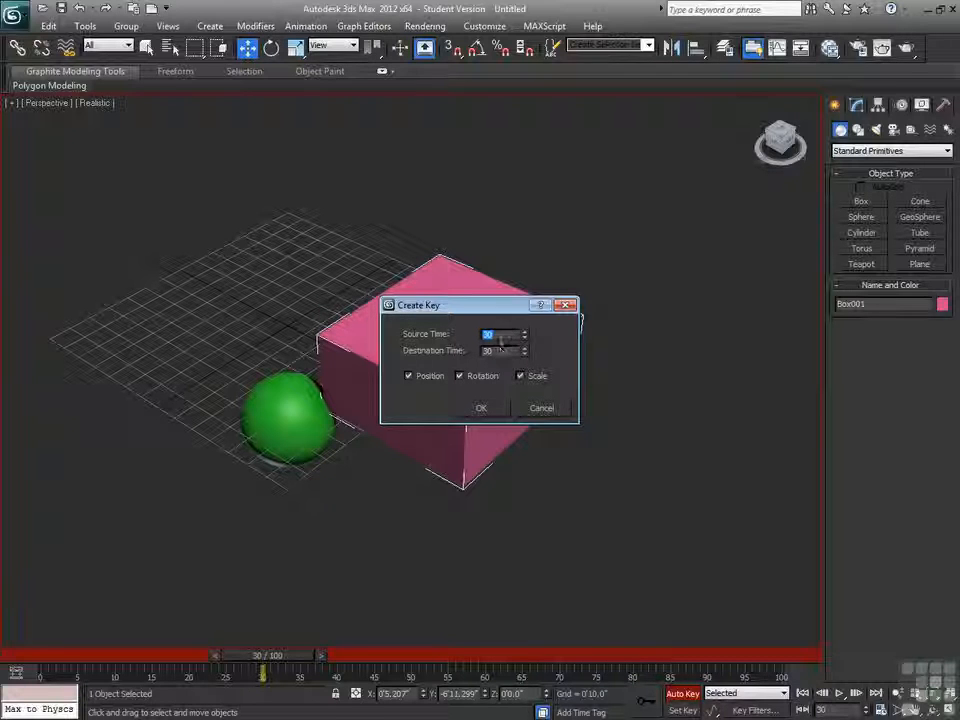
click(484, 408)
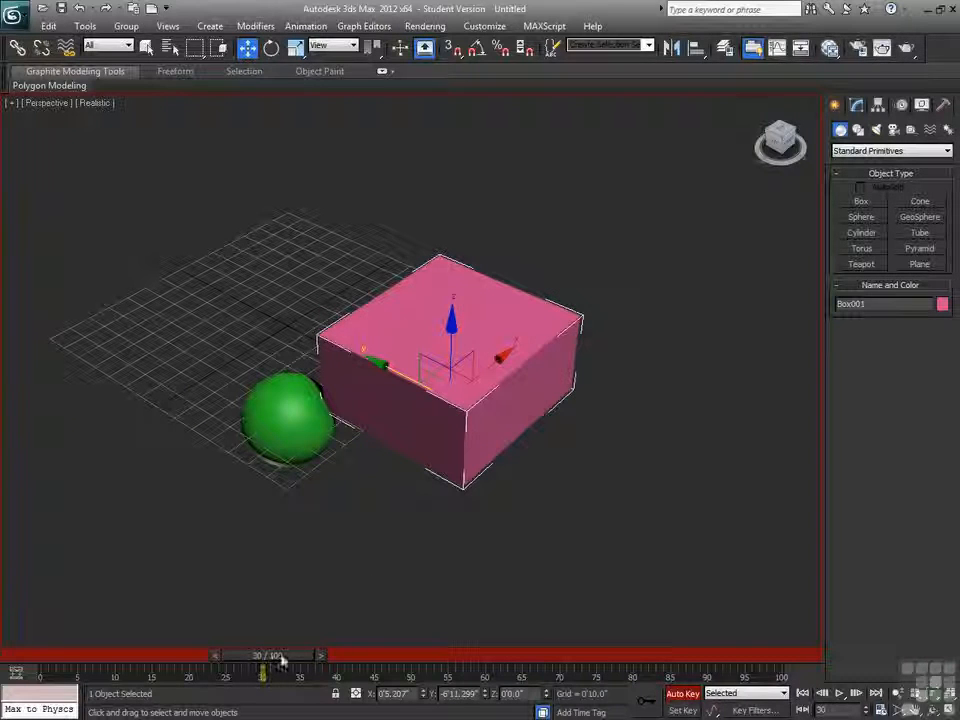
At frame 60, move the pink box along Y to about -14 ft 8 in, and scrub the timeline to check the motion.
drag(285, 662, 465, 649)
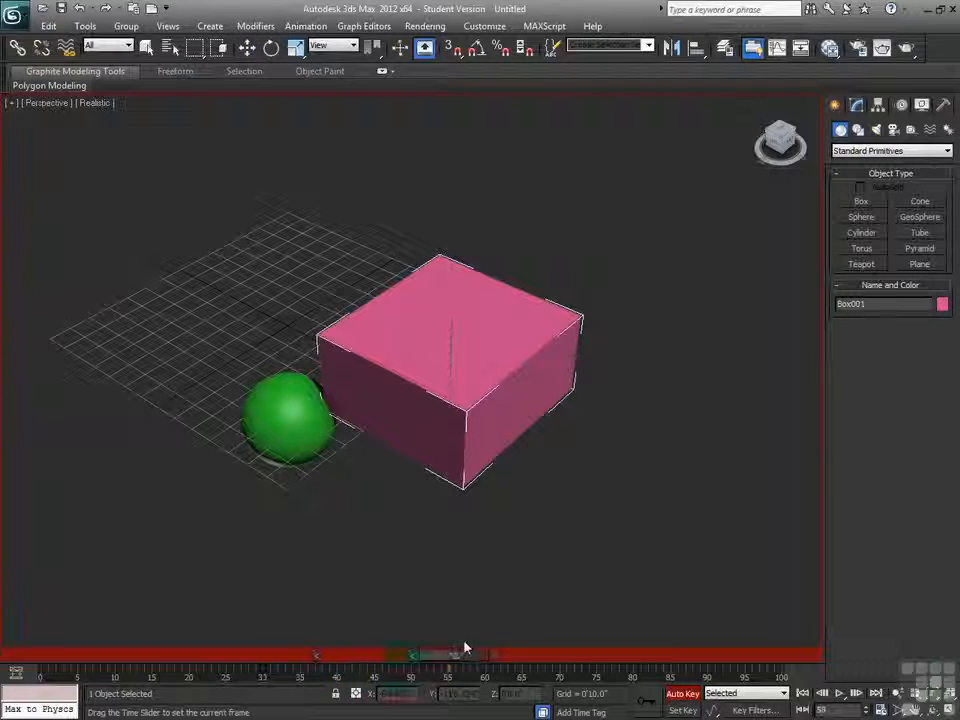
key(w)
drag(409, 391, 636, 448)
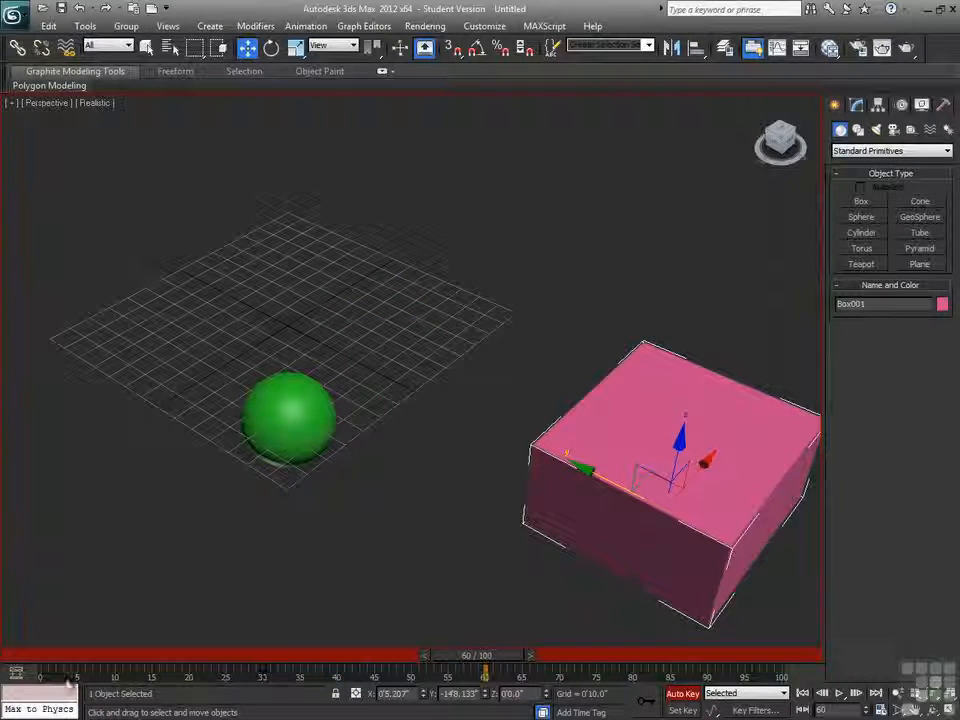
mouse_move(465, 665)
mouse_down()
mouse_move(490, 668)
mouse_move(235, 668)
mouse_move(505, 668)
mouse_move(268, 668)
mouse_move(480, 657)
mouse_up()
key(w)
Move the sphere along Y to about -13 ft 11 in at frame 60, and shift its frame 0 key to frame 30.
click(313, 447)
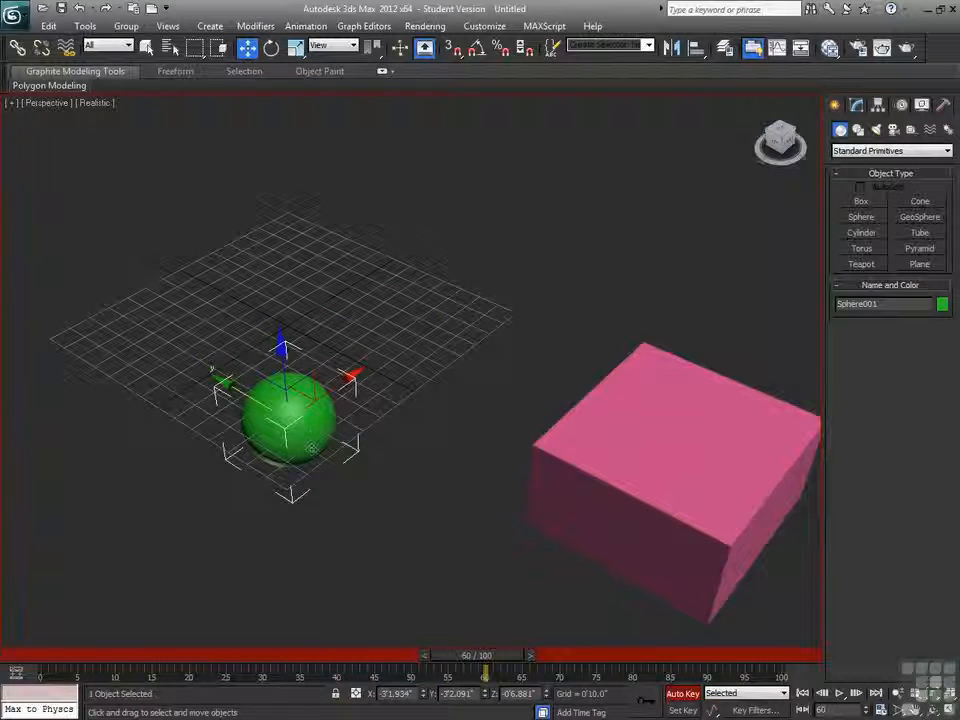
drag(265, 440, 503, 560)
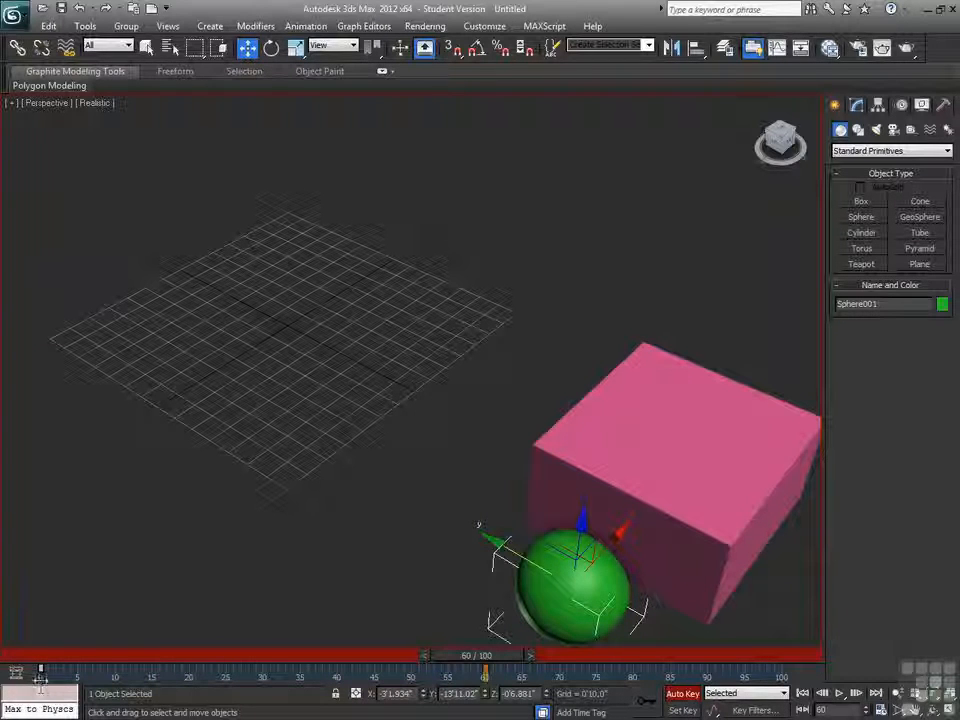
drag(40, 669, 136, 668)
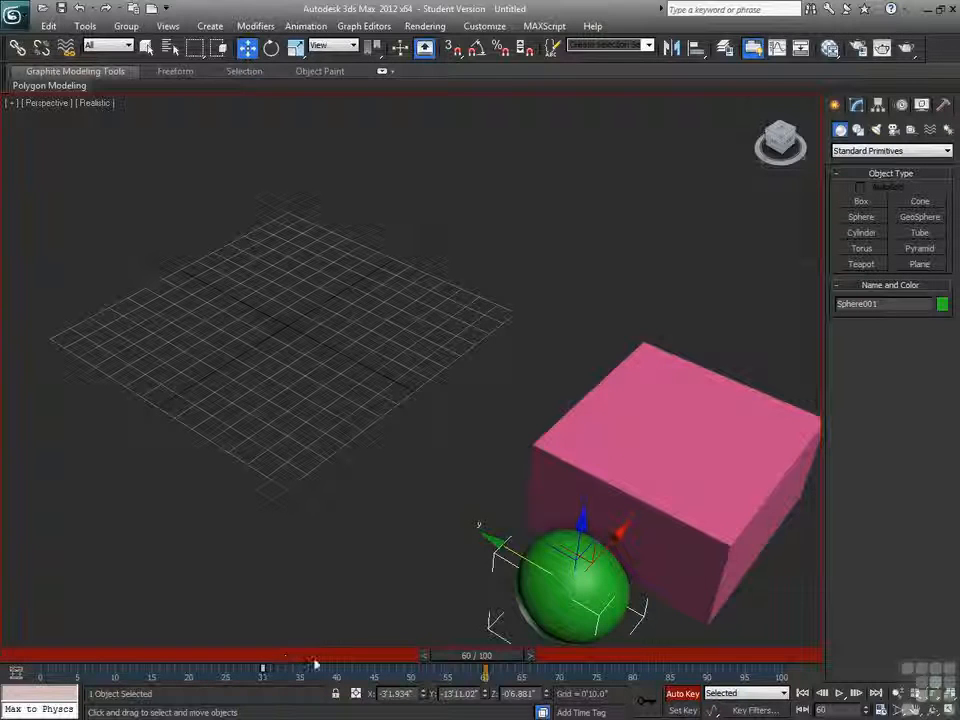
mouse_move(507, 659)
mouse_down()
mouse_move(214, 658)
mouse_move(540, 664)
mouse_move(275, 668)
mouse_move(499, 676)
mouse_move(296, 677)
mouse_move(506, 679)
mouse_up()
Rotate the pink box about -103 degrees around Z at frame 60, and scrub the timeline to preview the rotation.
right_click(552, 602)
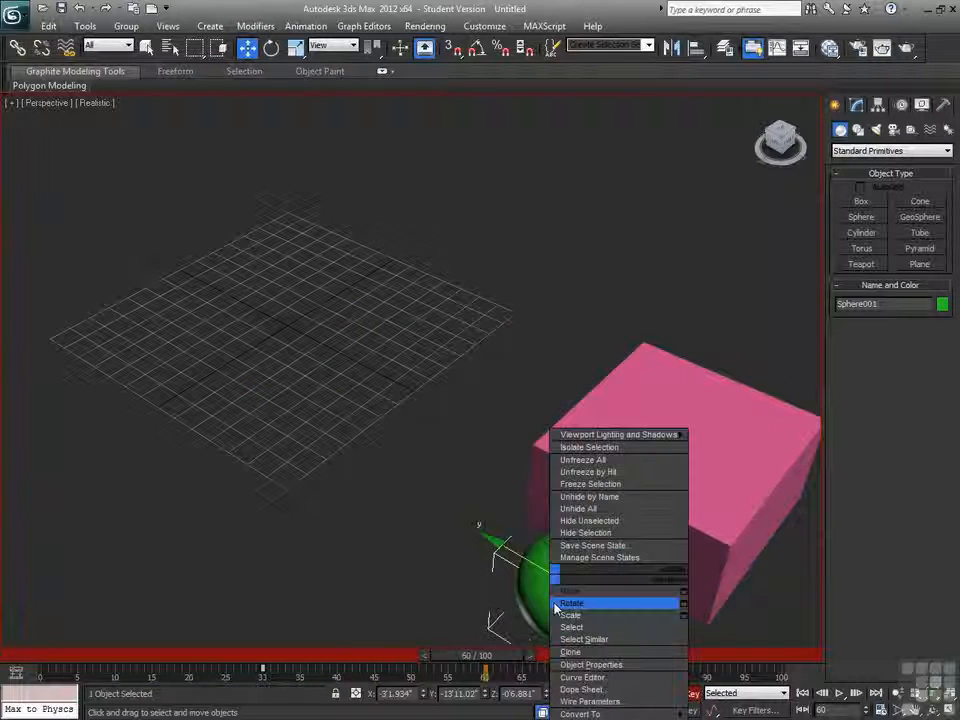
click(556, 604)
drag(656, 582, 491, 570)
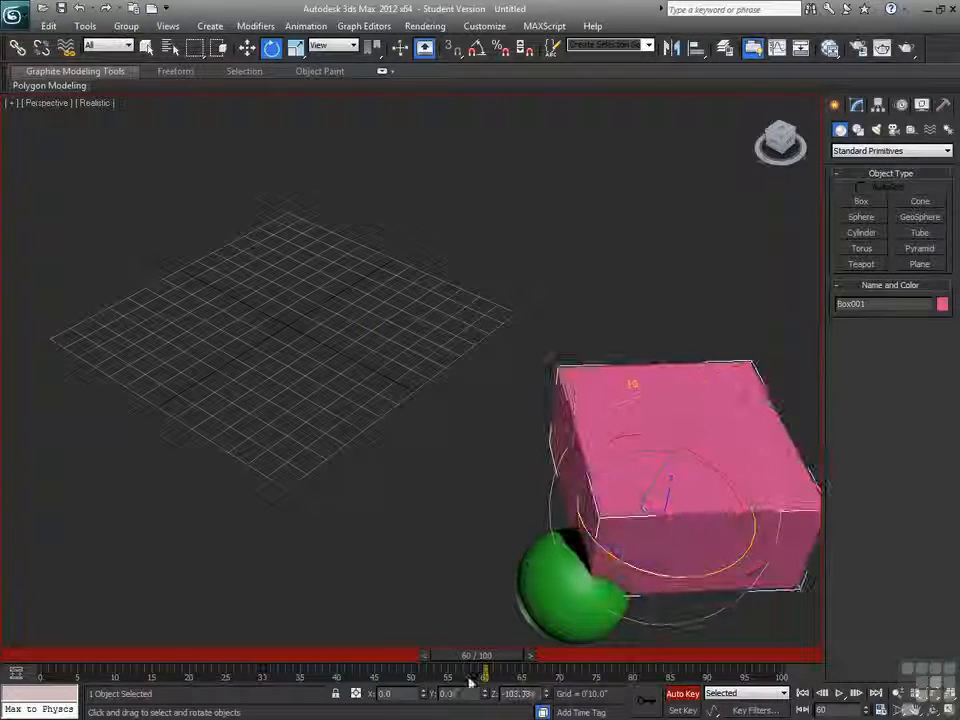
drag(480, 672, 502, 668)
key(e)
Scale the sphere uniformly to about 211 percent at frame 60.
click(572, 600)
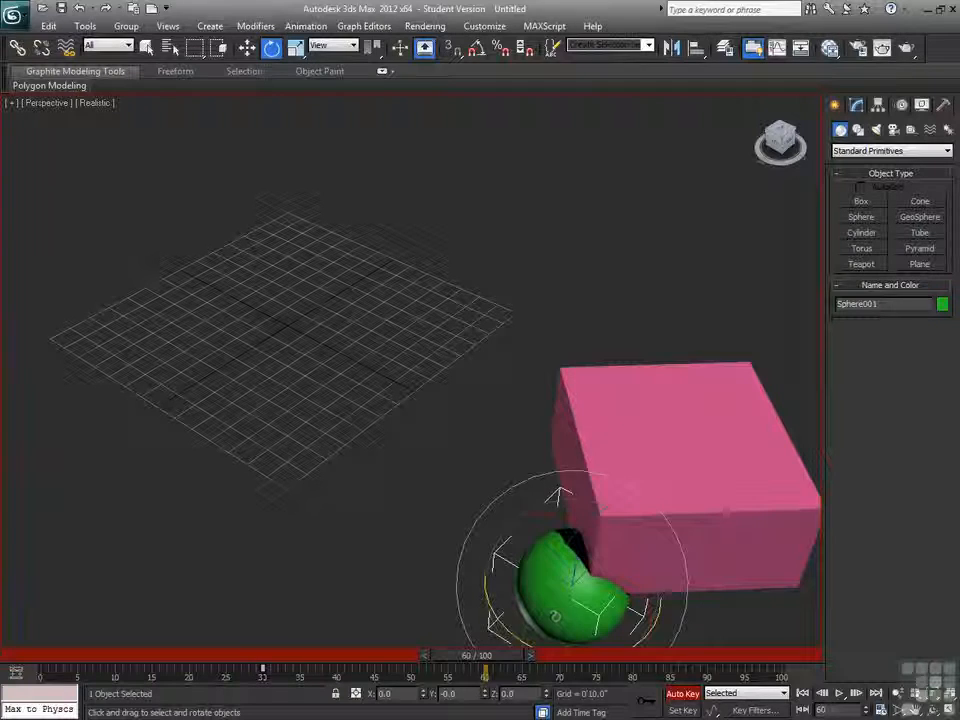
right_click(559, 622)
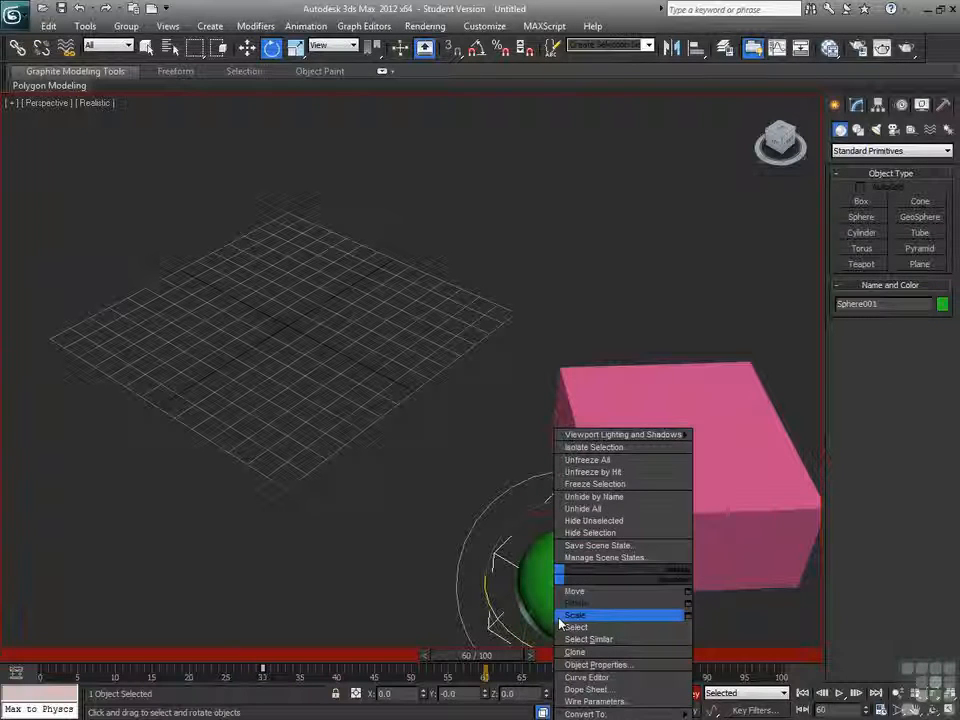
click(565, 615)
drag(574, 606, 571, 495)
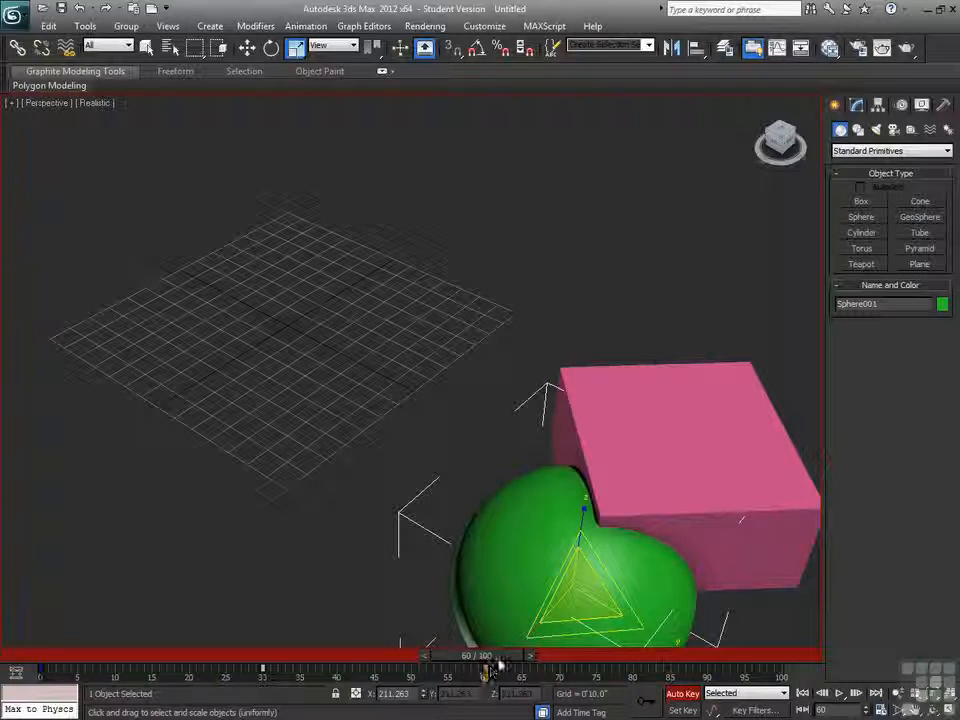
Scrub to frame 40, open the Create Key dialog for the sphere, and cancel it.
click(41, 674)
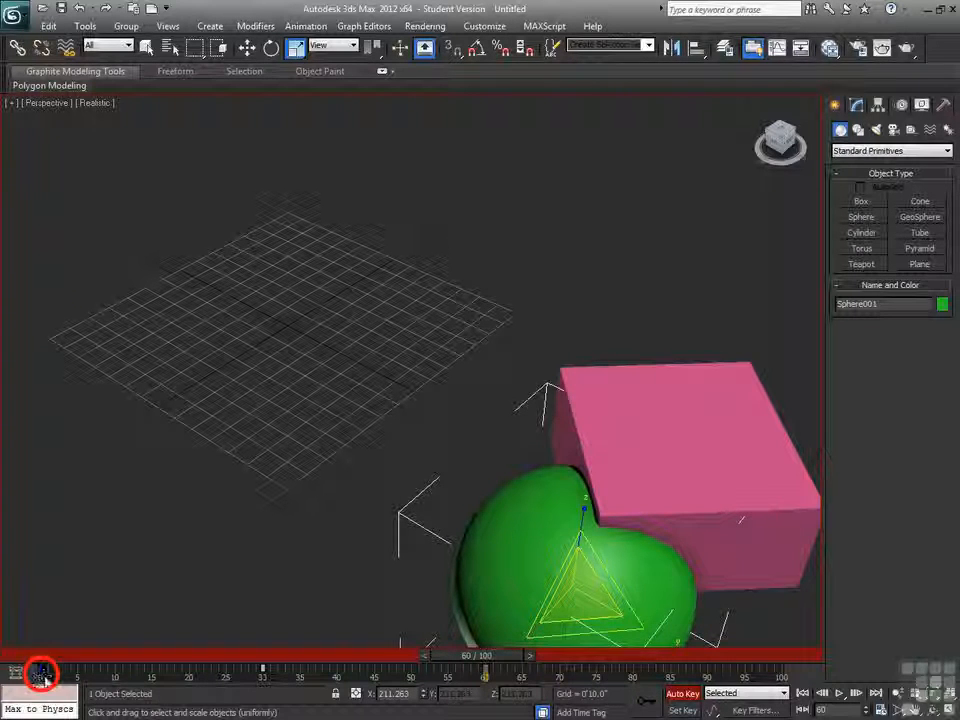
drag(476, 655, 345, 676)
key(r)
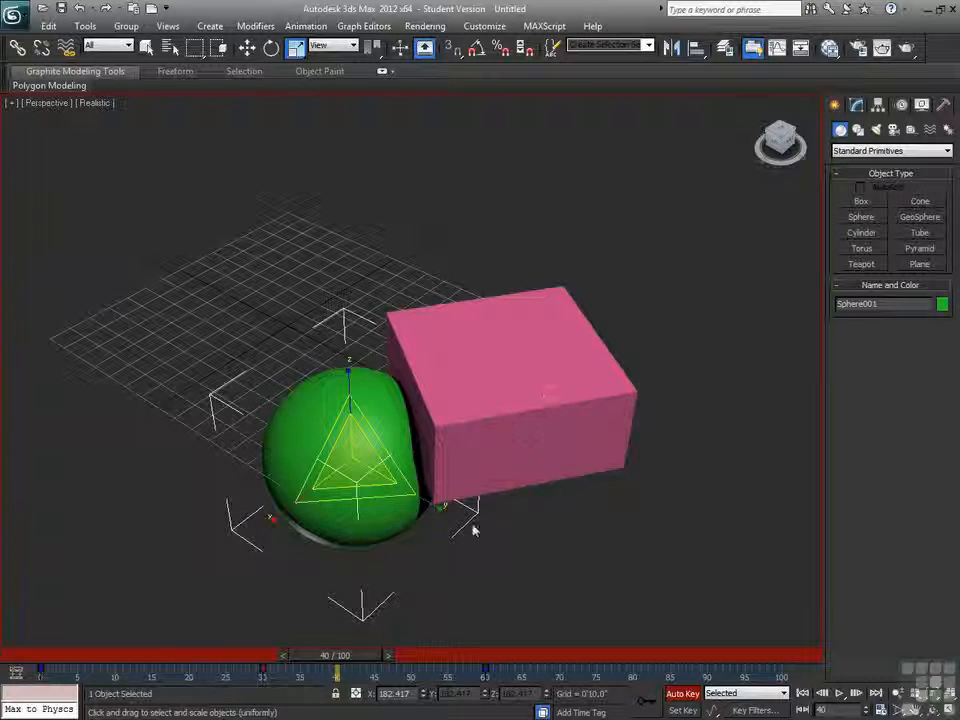
right_click(338, 663)
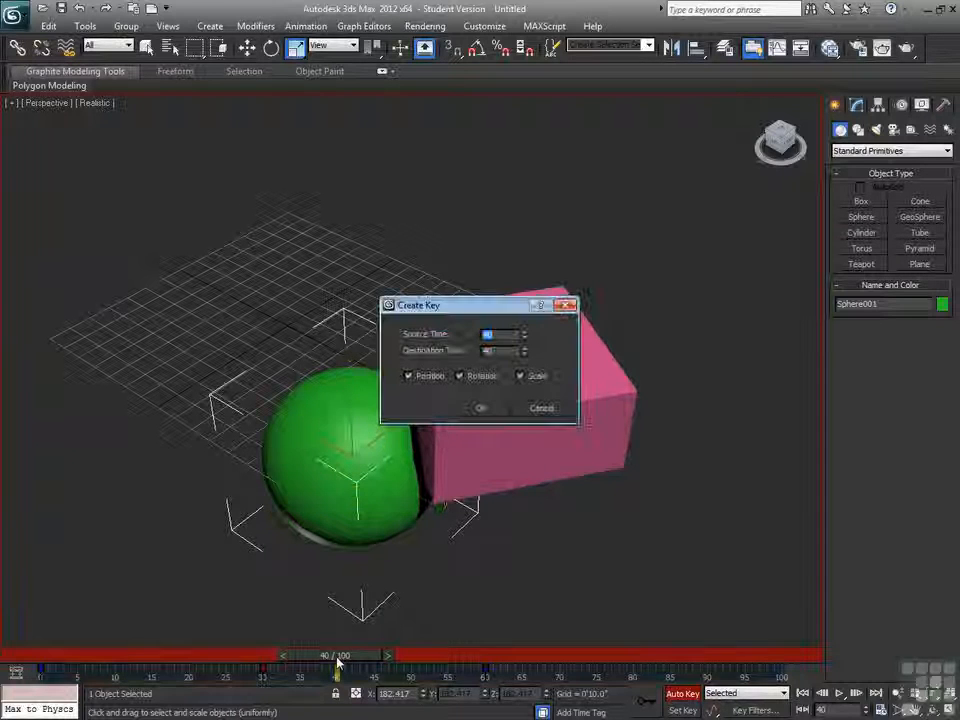
click(542, 410)
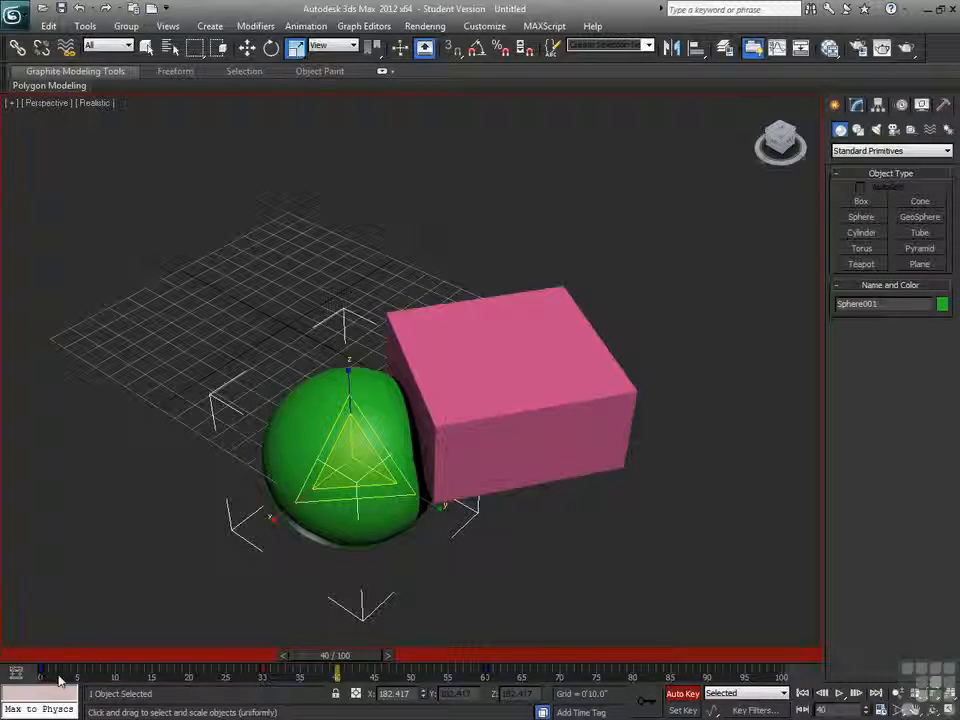
Shift the sphere's frame 0 key to frame 30, and return the timeline to frame 0.
drag(40, 667, 73, 667)
drag(248, 683, 53, 670)
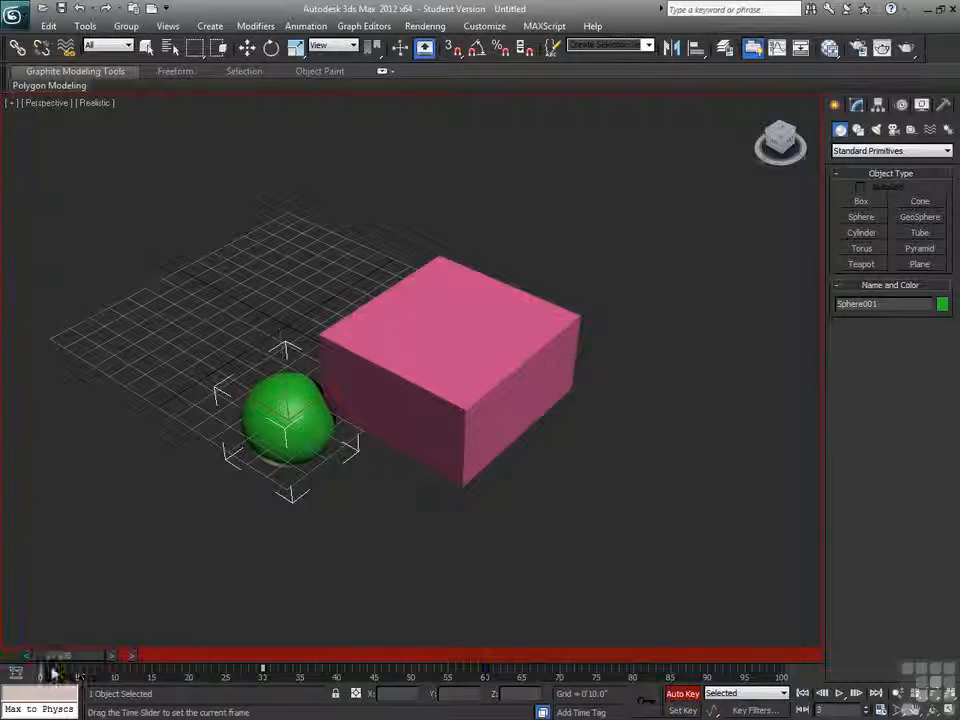
key(r)
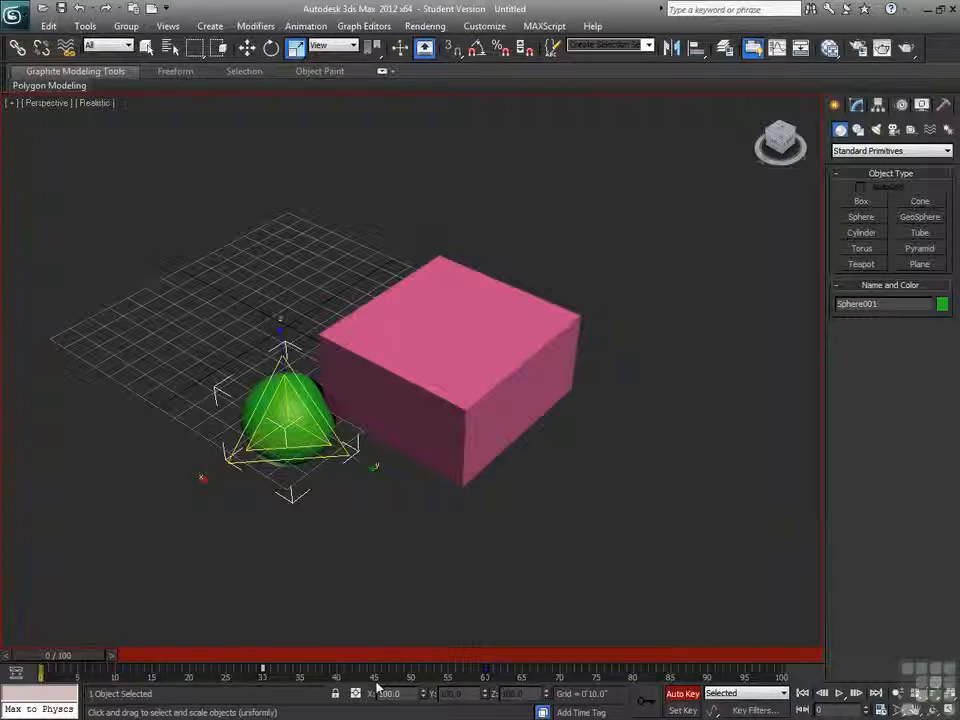